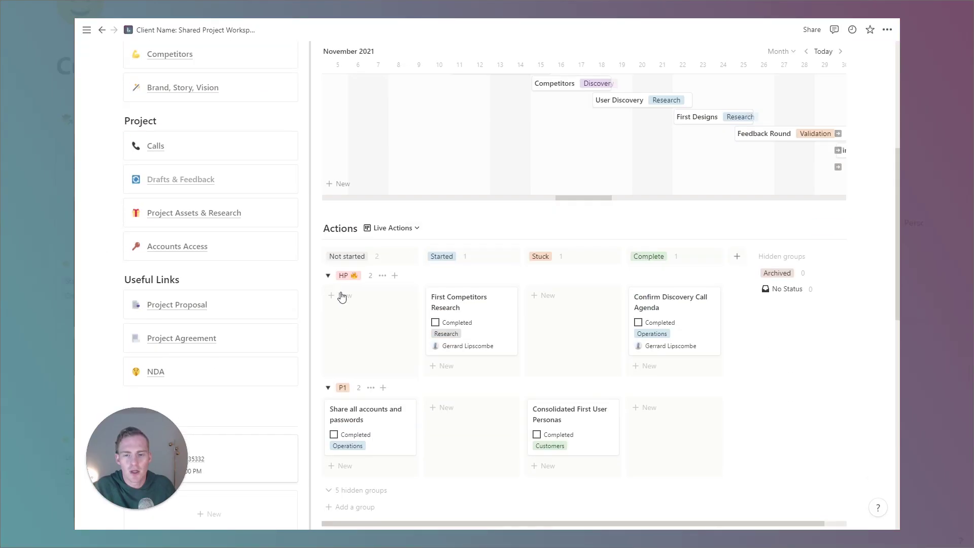
Scroll up the shared project workspace page to bring the Customers & Personas link into view.
scroll(484, 284, up, 5)
From the Customers page, open the Persona #3 card and apply the Persona Template.
click(198, 321)
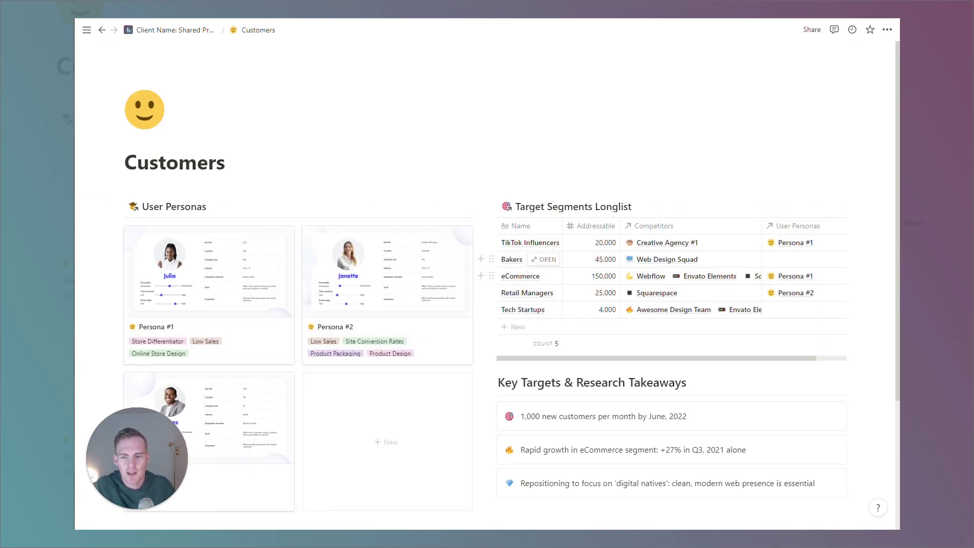
scroll(507, 243, down, 1)
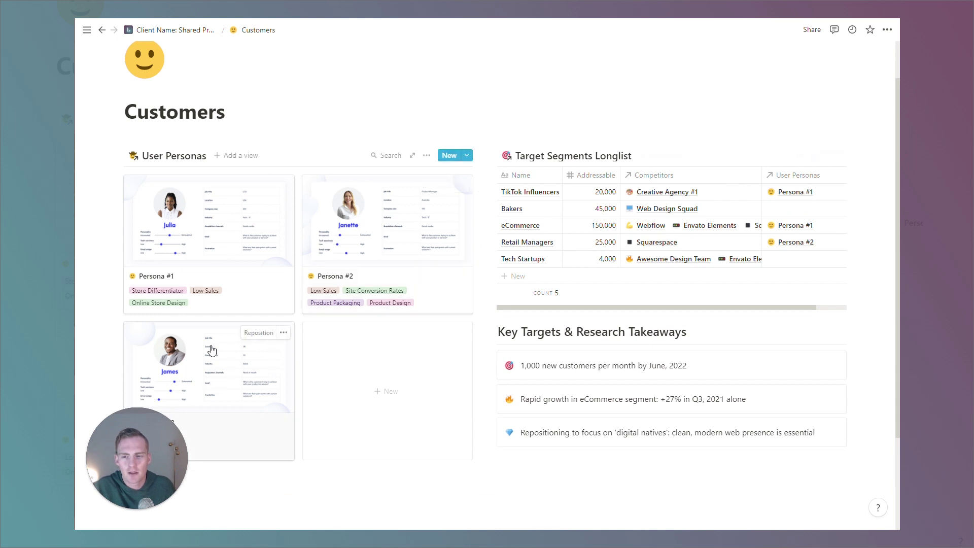
click(247, 396)
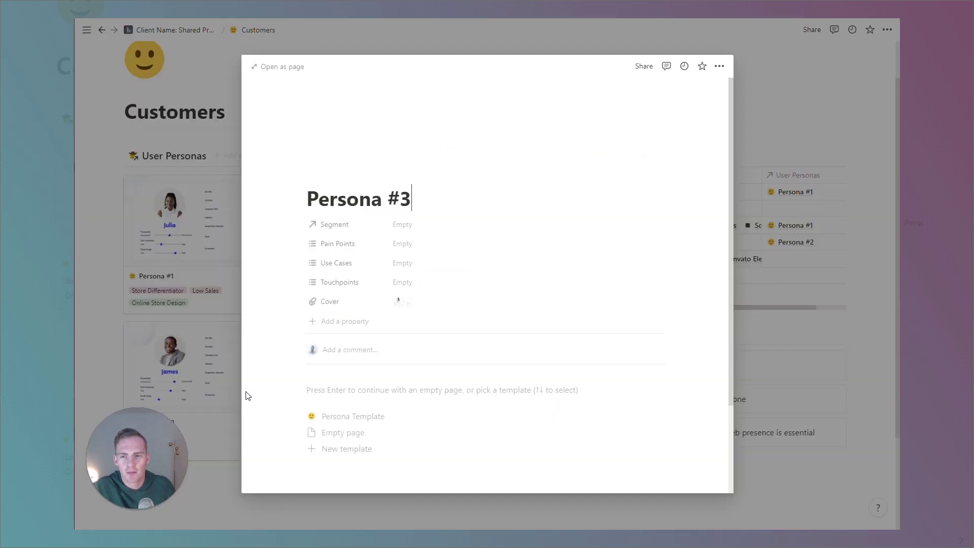
click(354, 417)
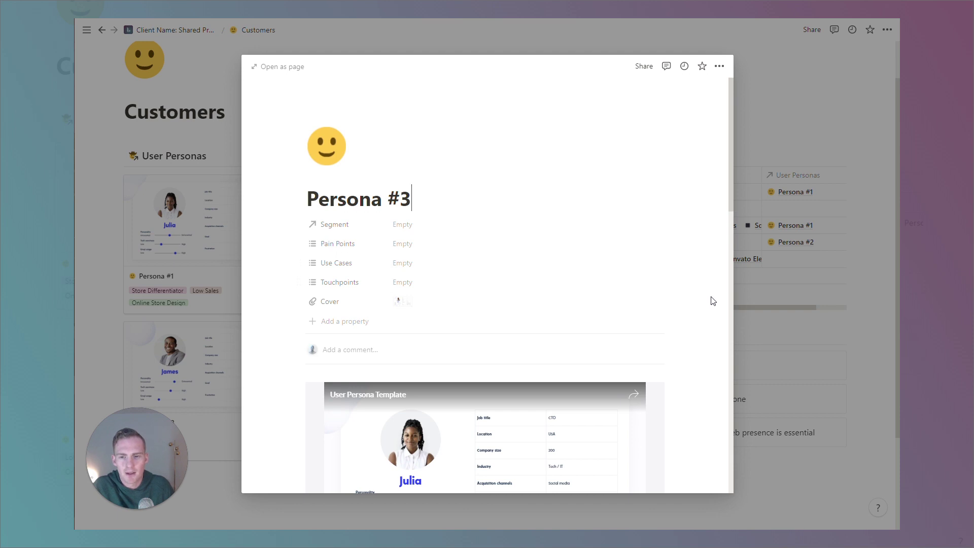
scroll(694, 274, down, 7)
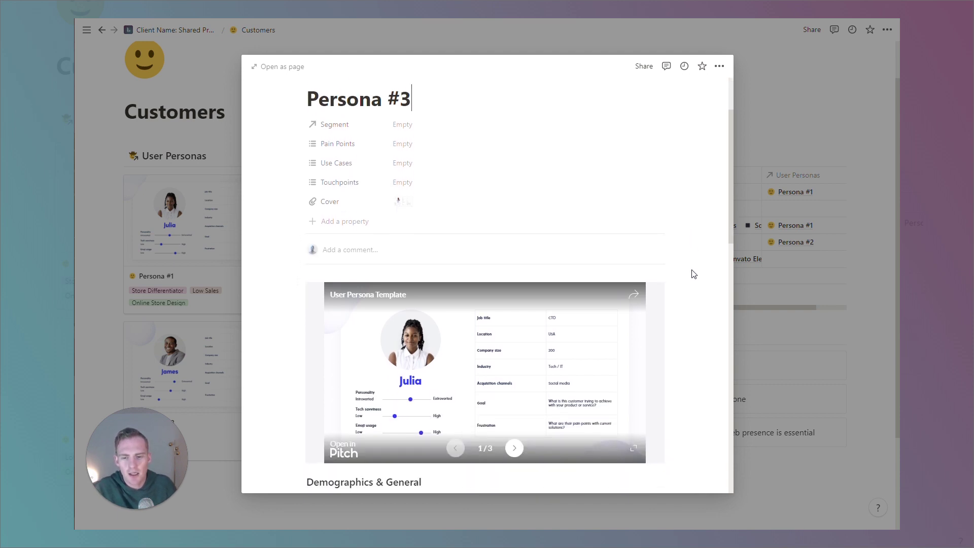
scroll(693, 272, down, 5)
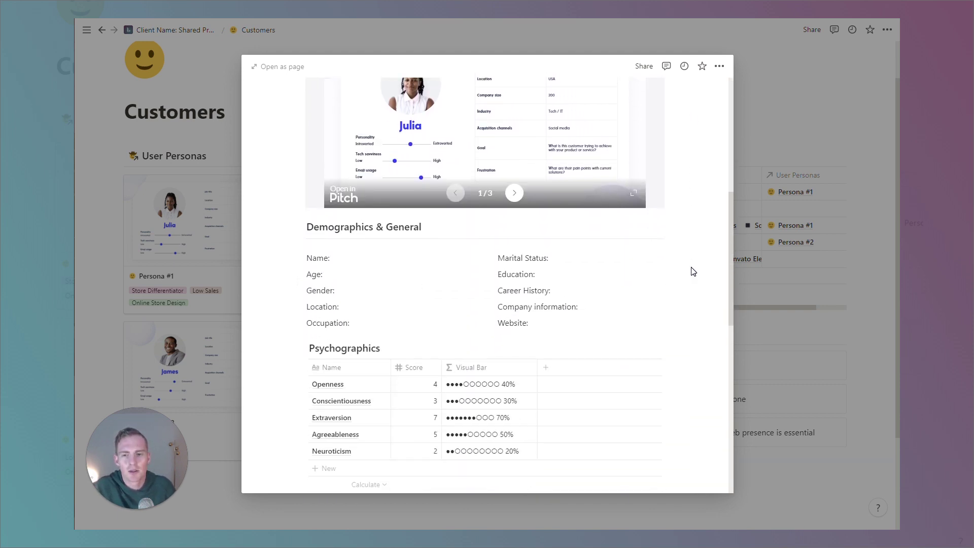
scroll(695, 253, down, 9)
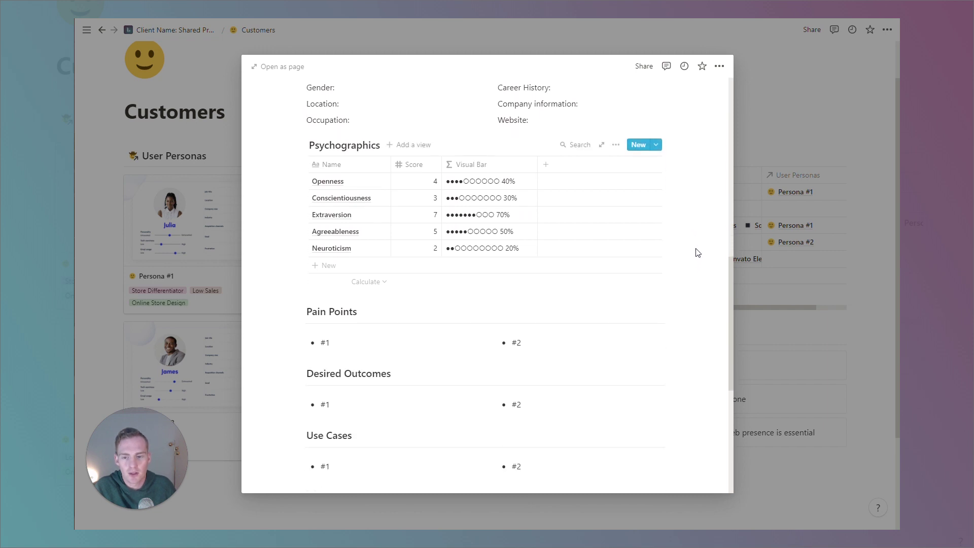
scroll(692, 236, up, 3)
scroll(693, 236, up, 15)
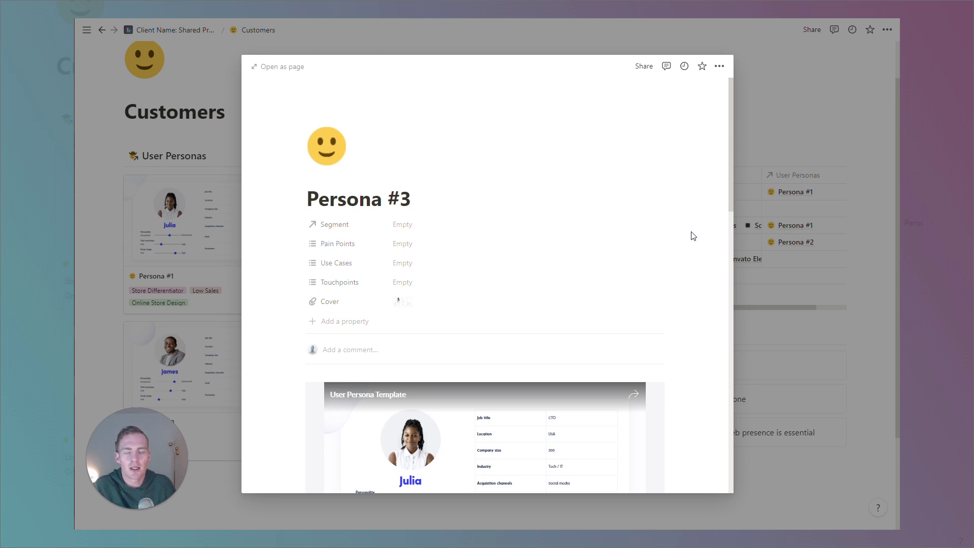
scroll(693, 236, down, 6)
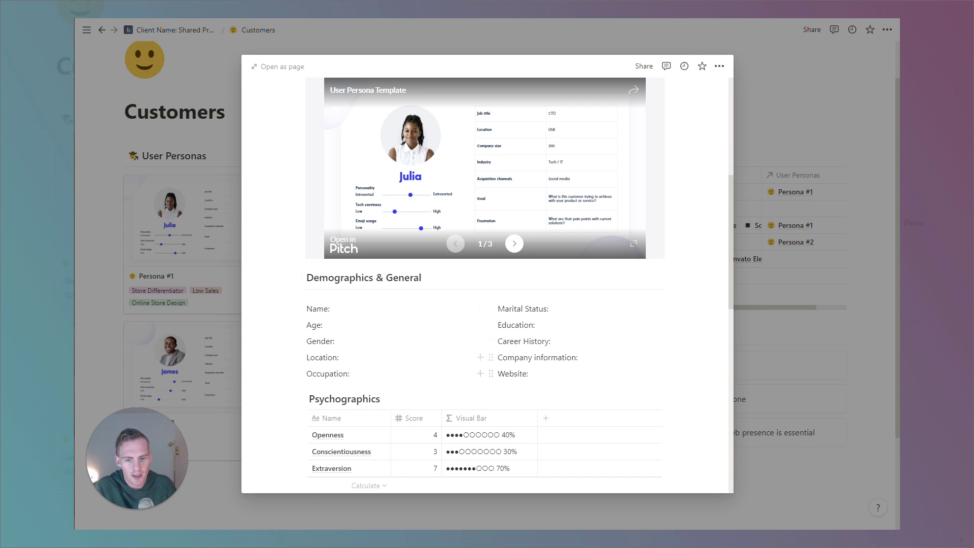
scroll(682, 290, up, 3)
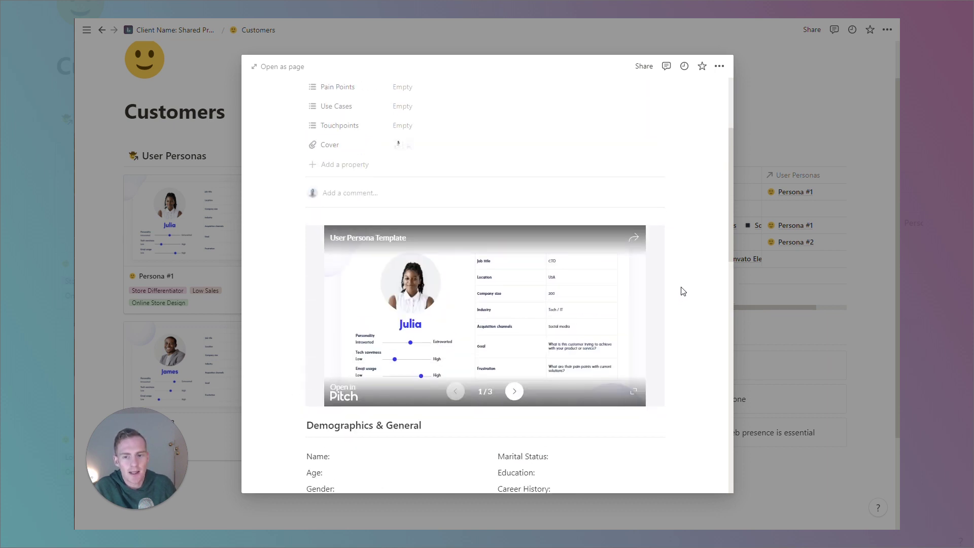
scroll(694, 291, up, 2)
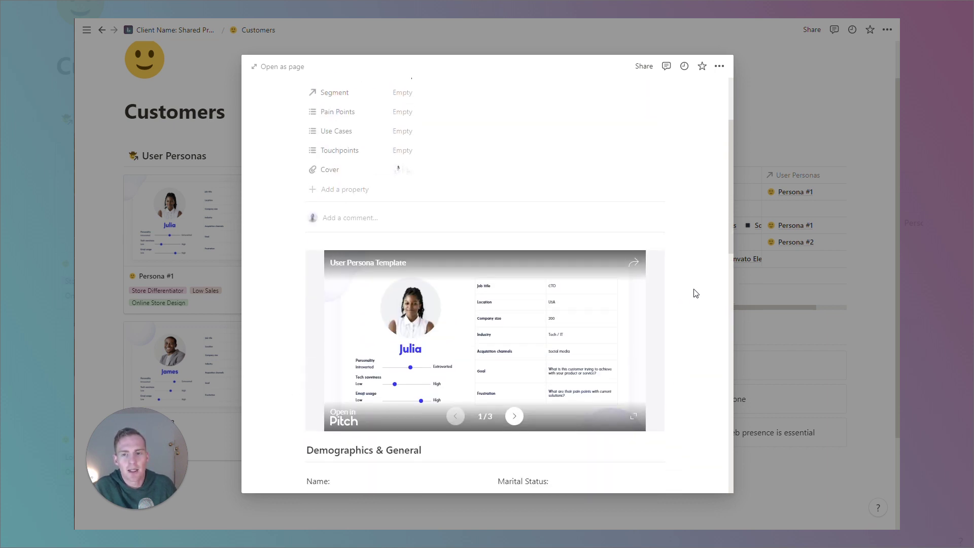
scroll(695, 294, down, 1)
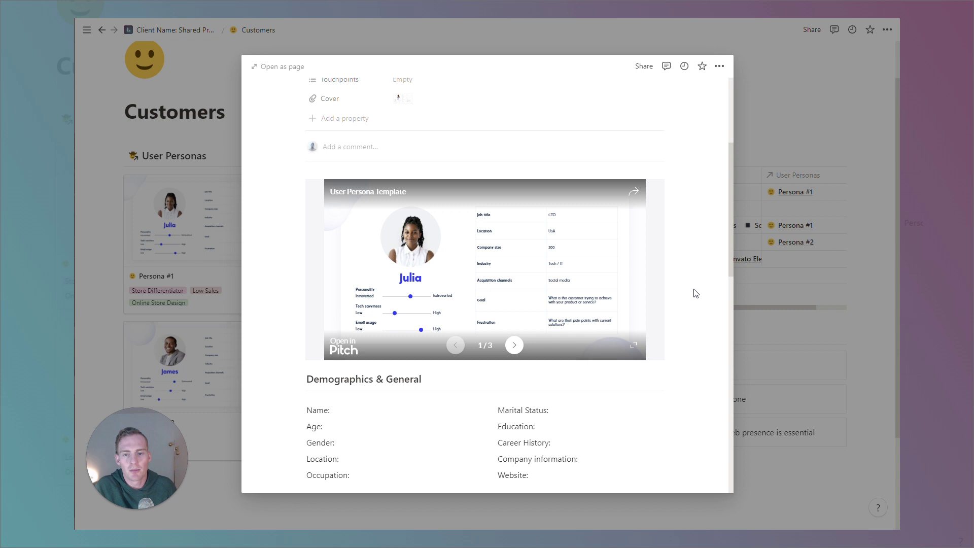
scroll(694, 292, down, 1)
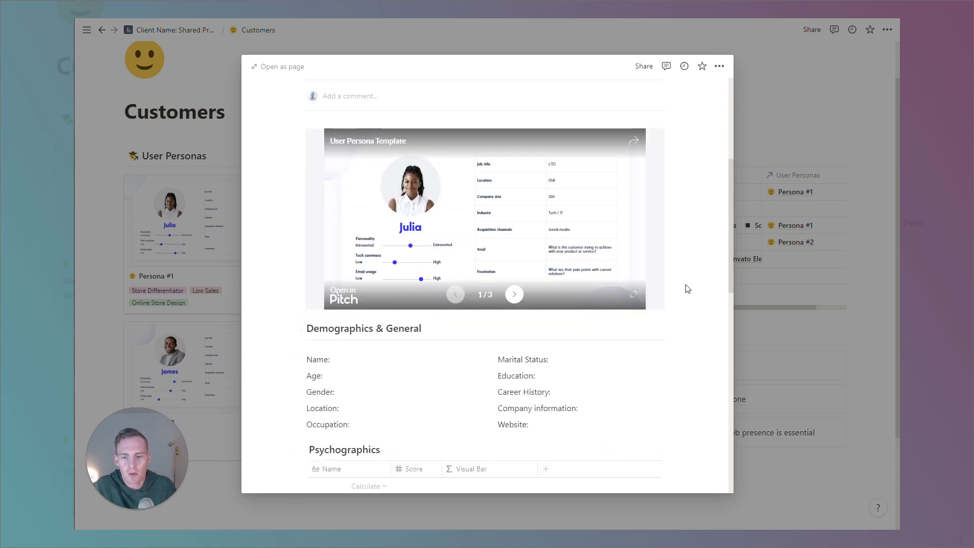
scroll(691, 282, down, 2)
scroll(692, 283, down, 2)
scroll(692, 283, down, 1)
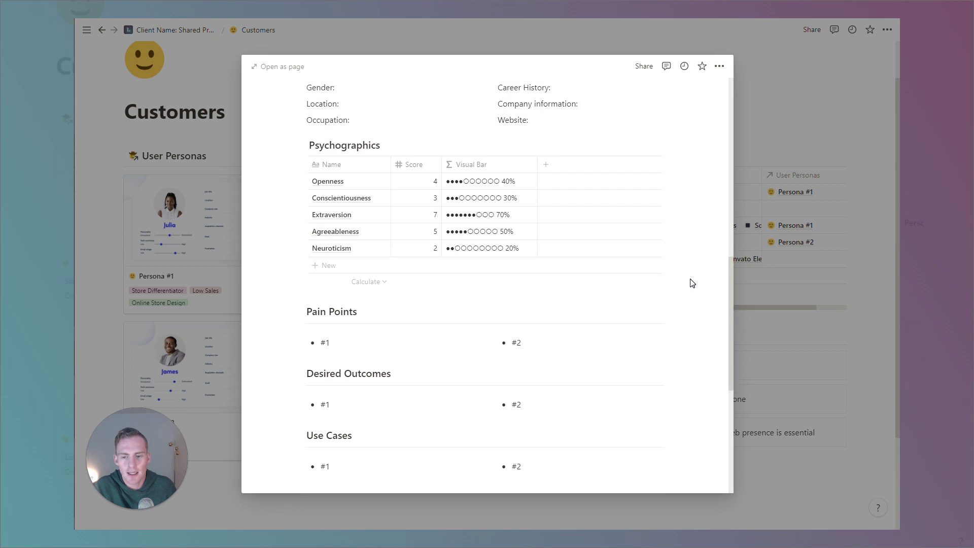
scroll(692, 282, up, 3)
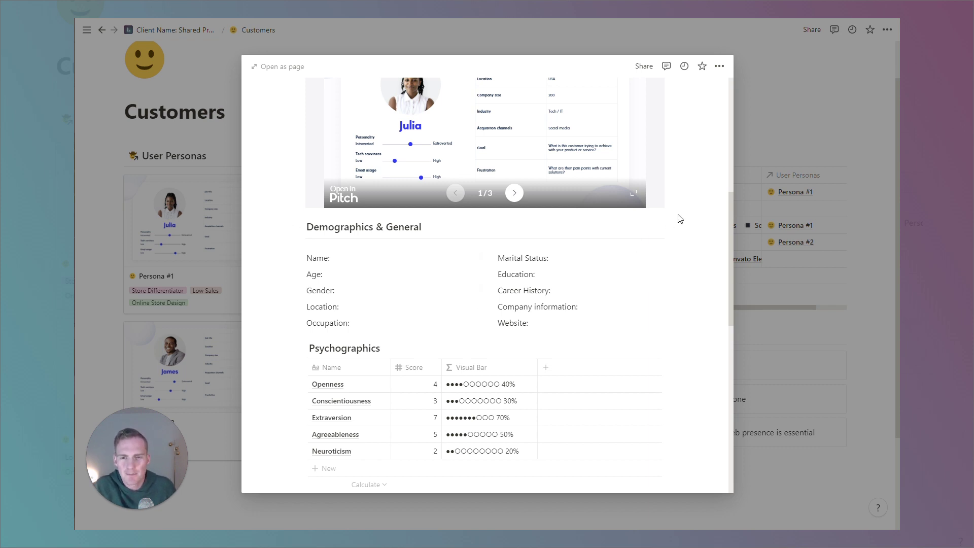
scroll(680, 218, down, 1)
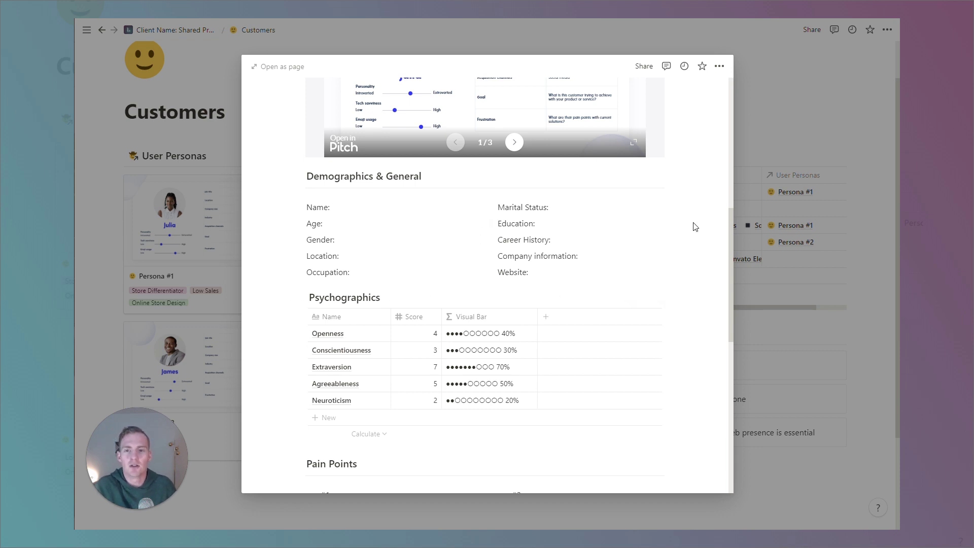
scroll(679, 209, down, 1)
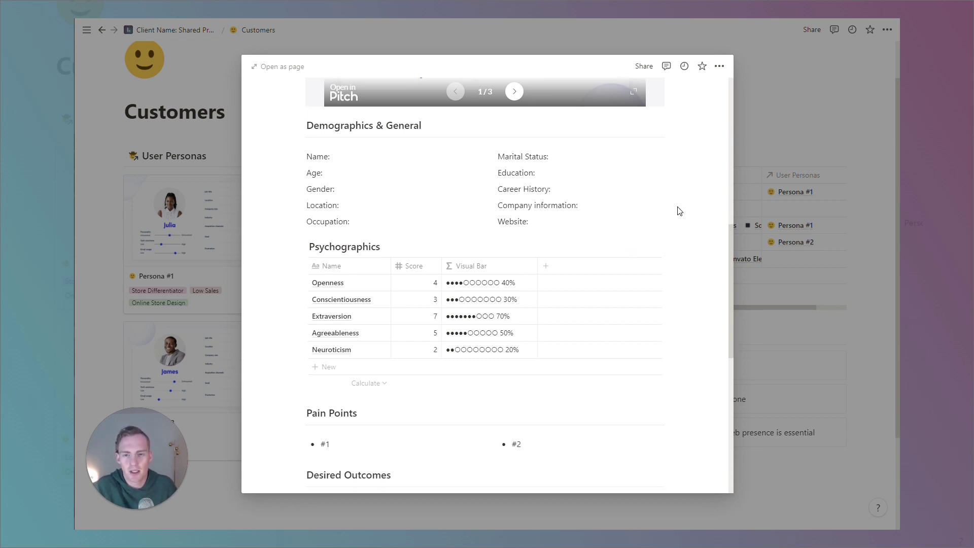
scroll(687, 205, down, 1)
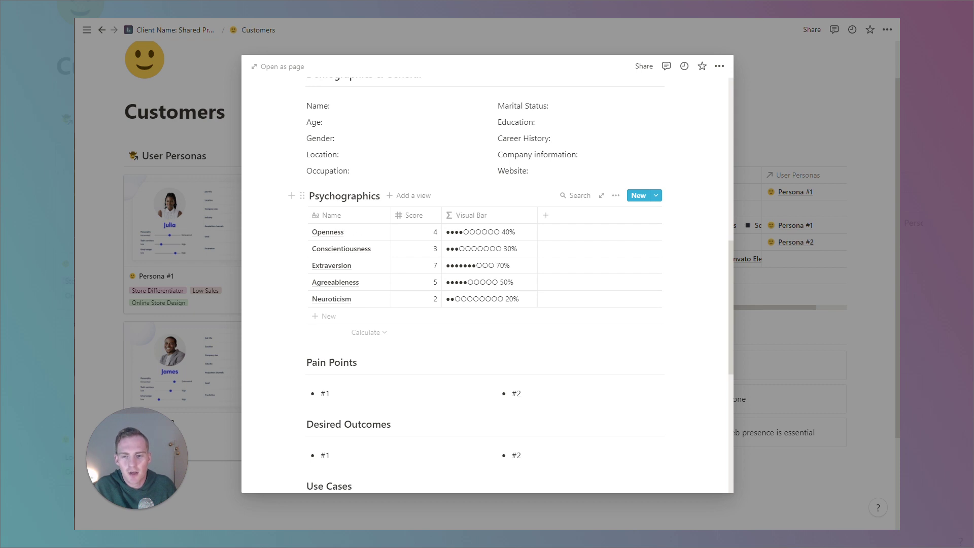
Change the Openness score in the Psychographics table from 4 to 6.
click(432, 232)
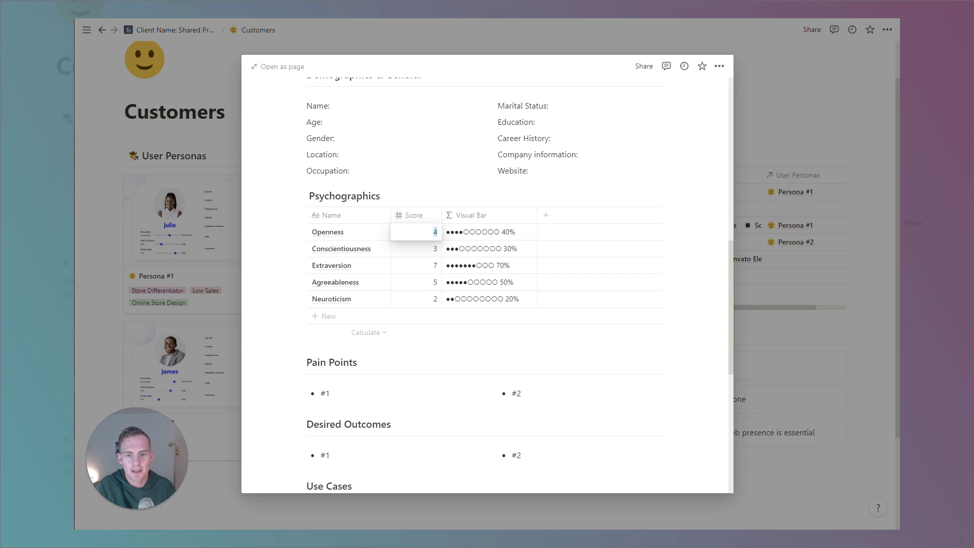
text(6)
key(Return)
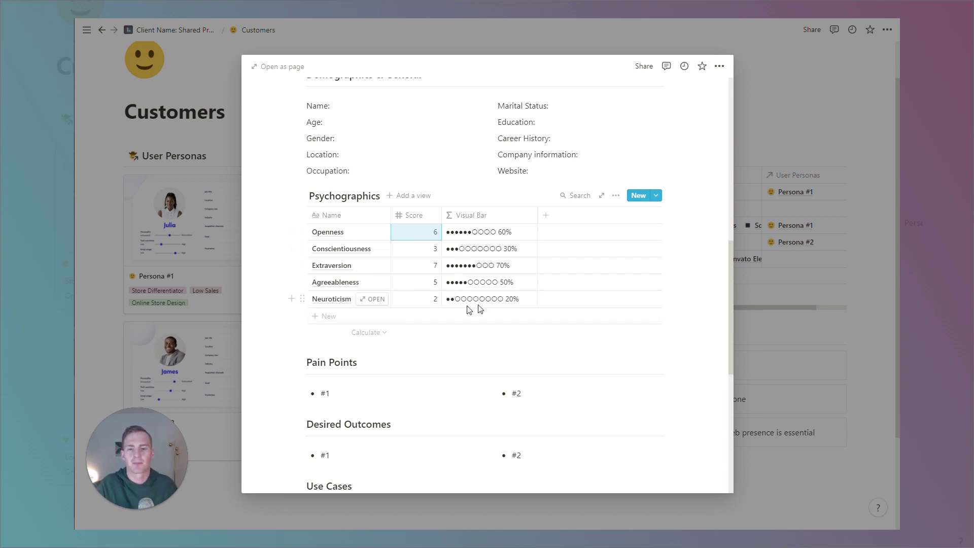
click(689, 293)
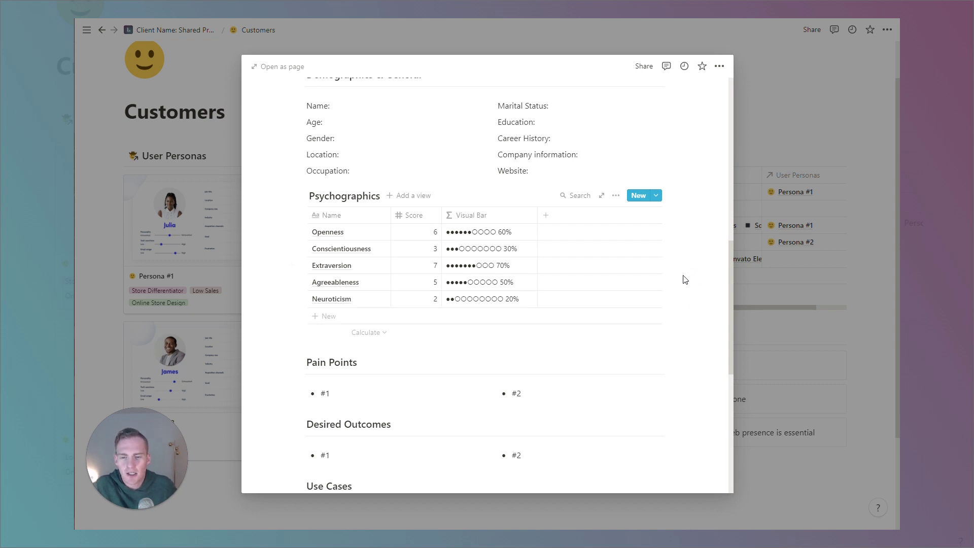
scroll(685, 278, down, 3)
scroll(678, 283, down, 1)
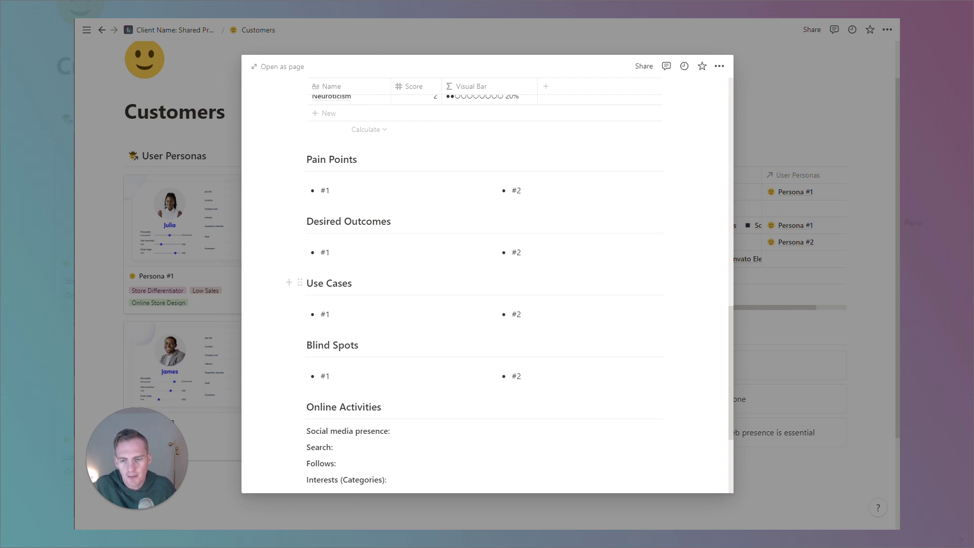
scroll(661, 278, up, 2)
scroll(648, 318, down, 1)
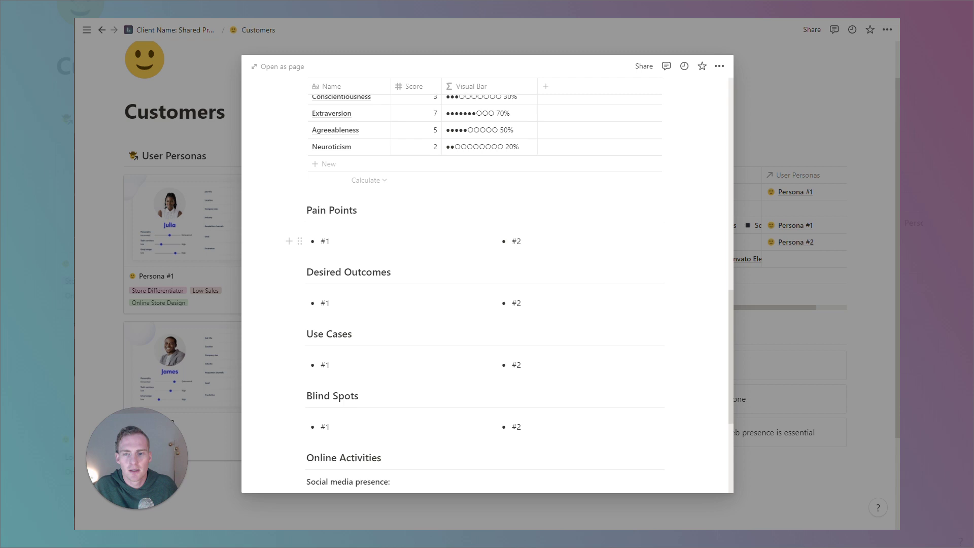
scroll(345, 244, down, 1)
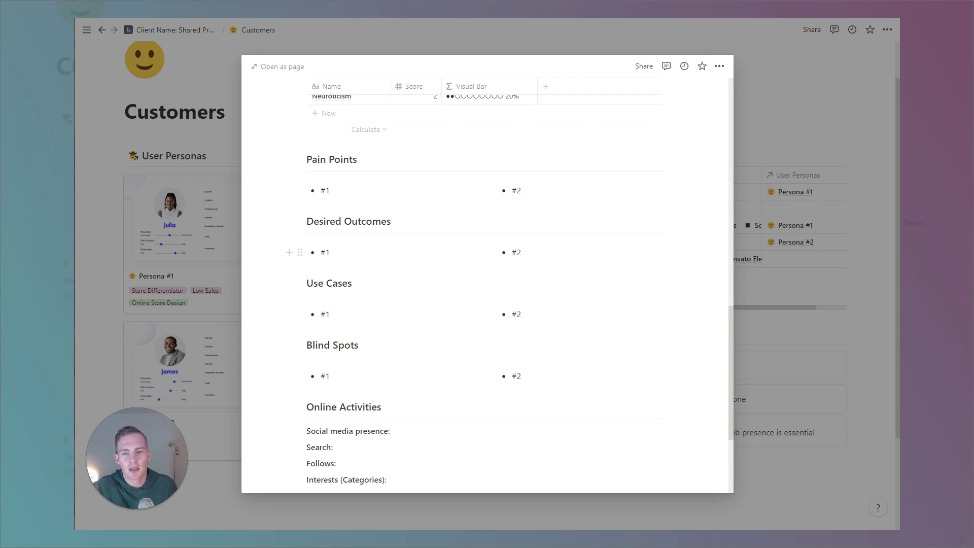
scroll(383, 248, down, 1)
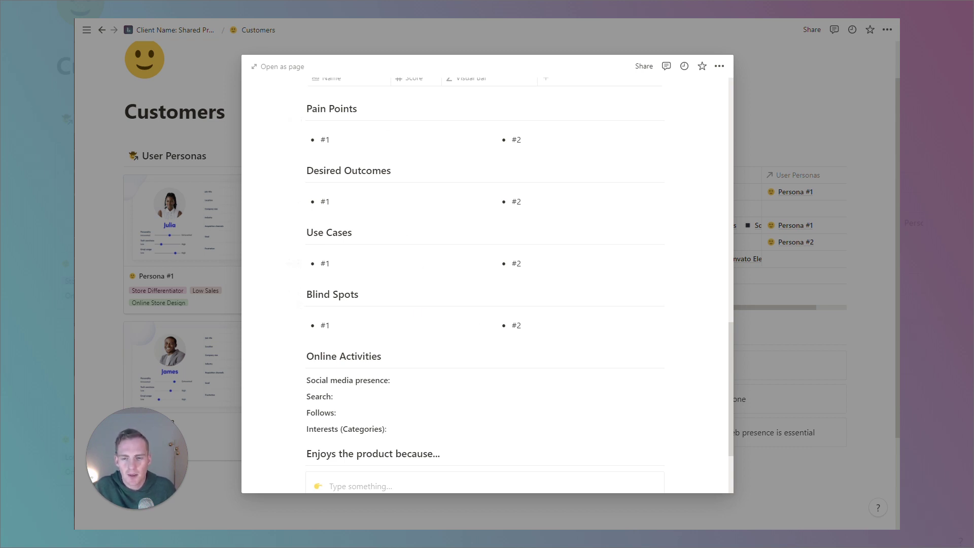
scroll(395, 258, down, 1)
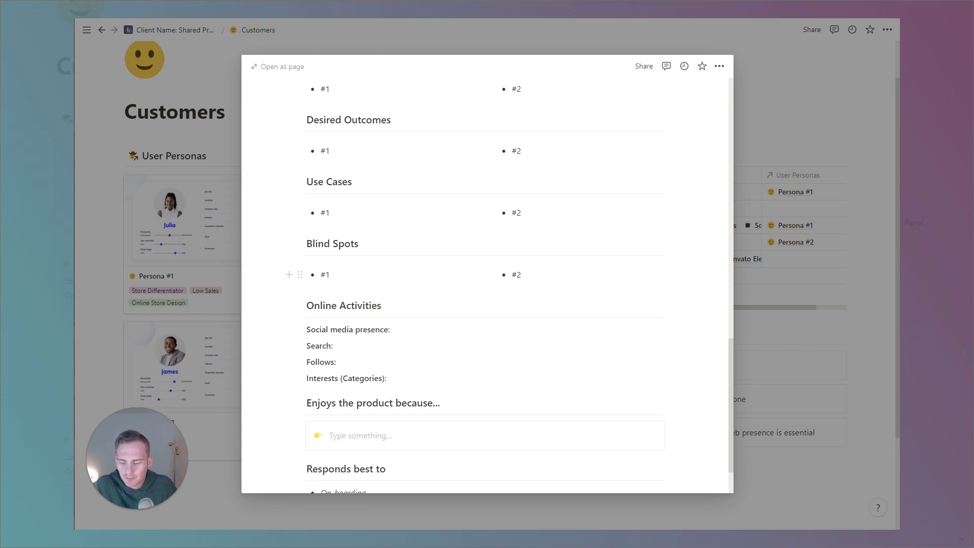
scroll(507, 284, up, 1)
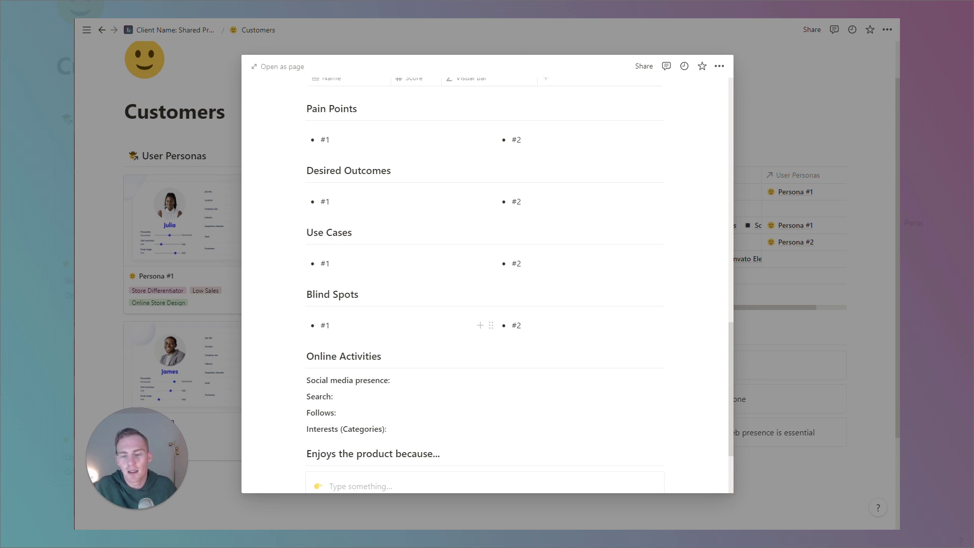
scroll(299, 294, down, 2)
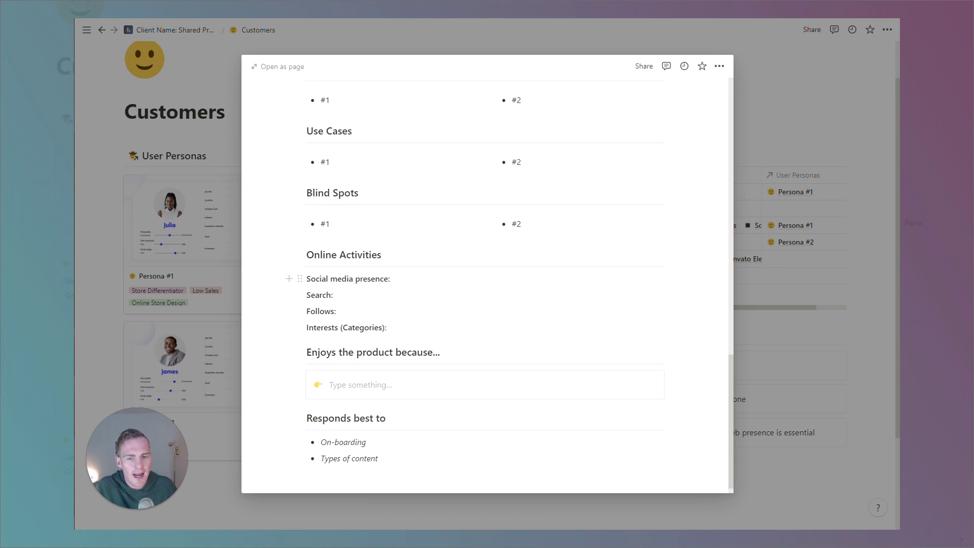
scroll(355, 280, down, 1)
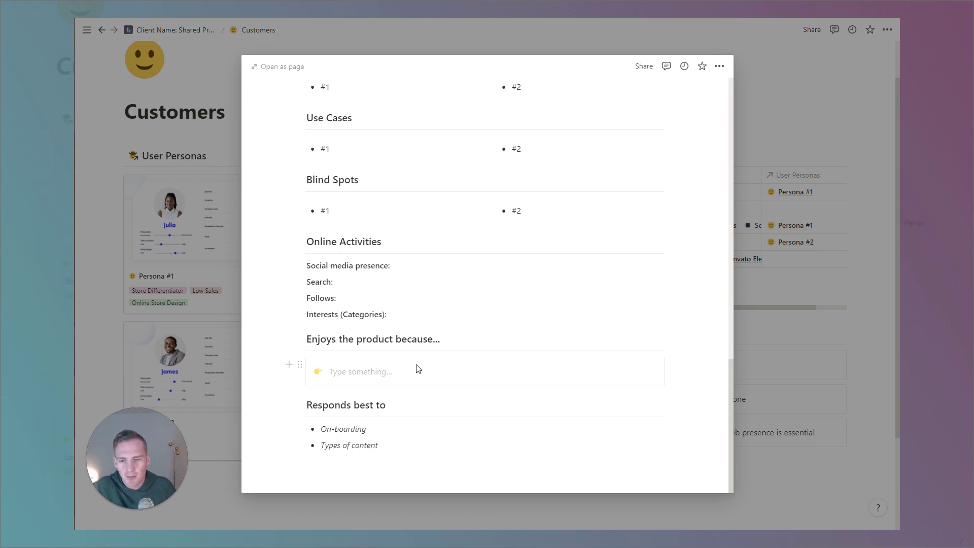
scroll(350, 142, up, 1)
scroll(380, 198, up, 2)
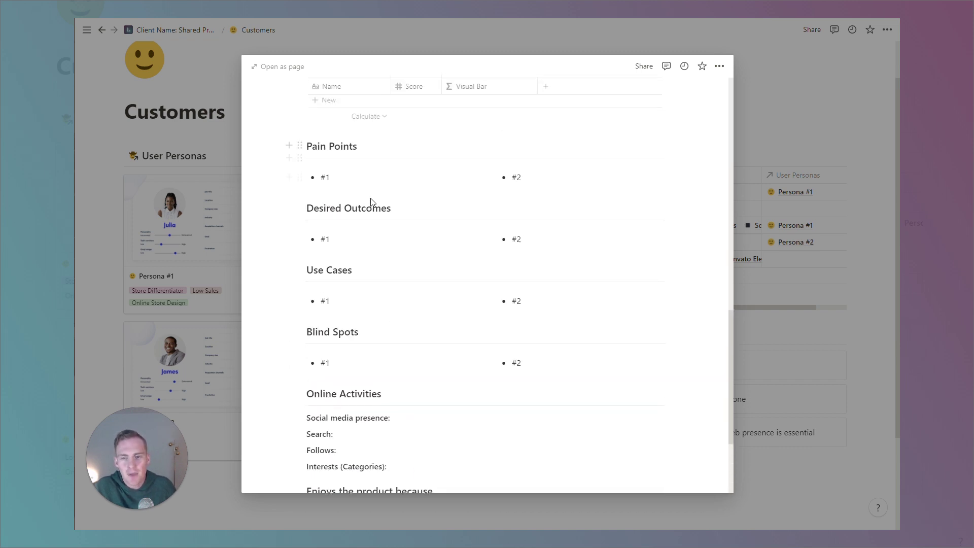
scroll(363, 284, down, 1)
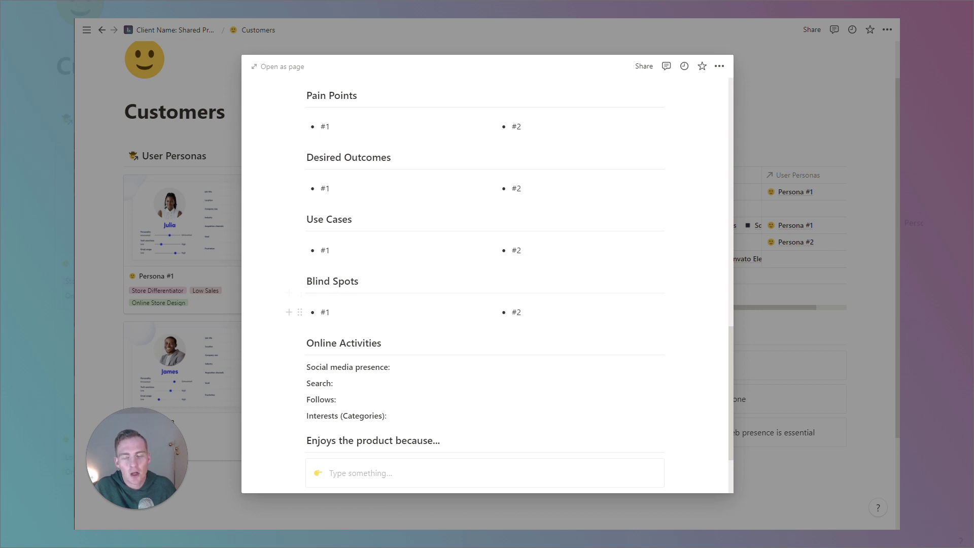
scroll(369, 248, down, 1)
scroll(389, 254, down, 1)
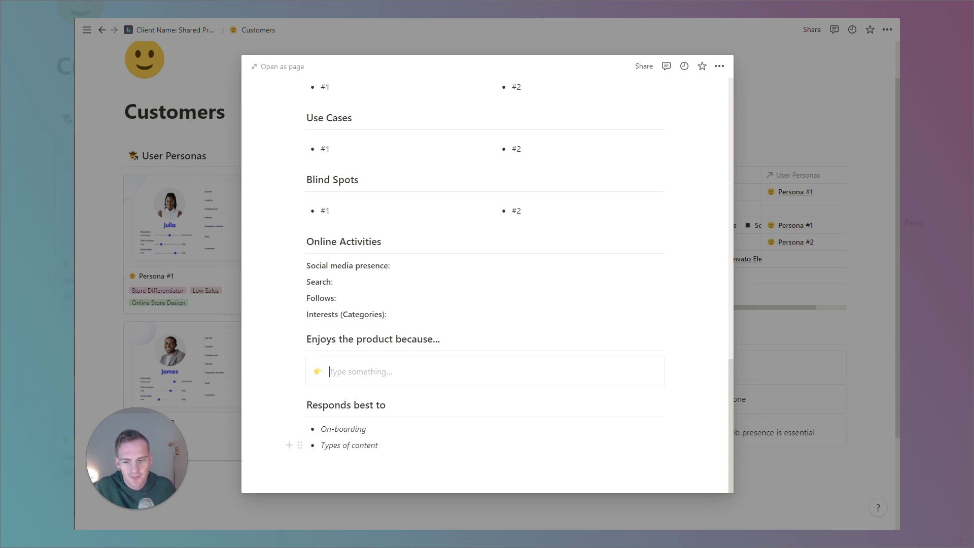
scroll(615, 331, up, 8)
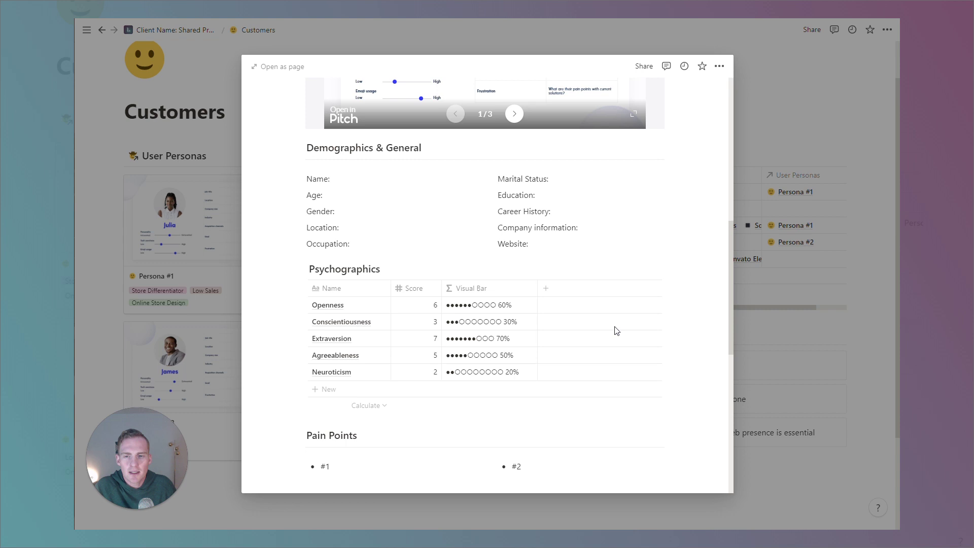
scroll(615, 330, up, 9)
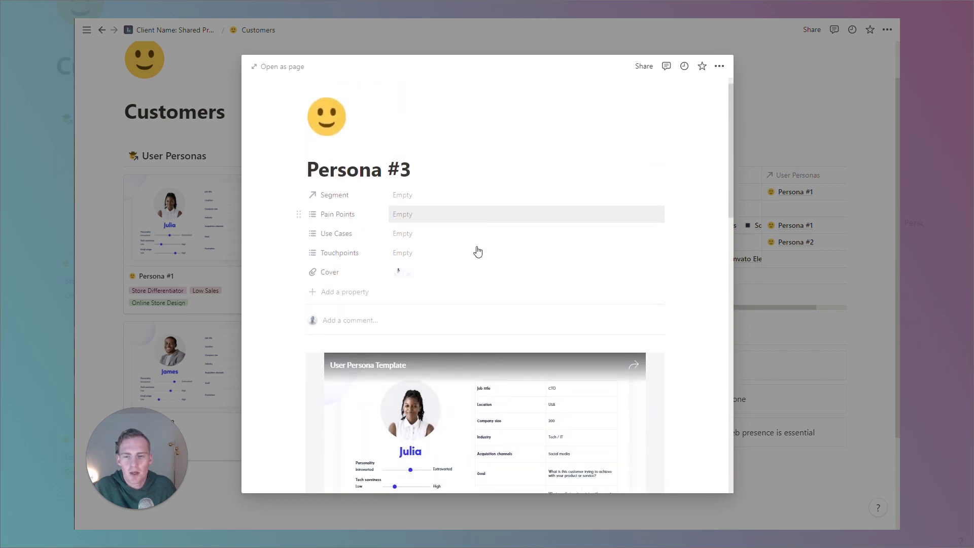
scroll(477, 252, down, 6)
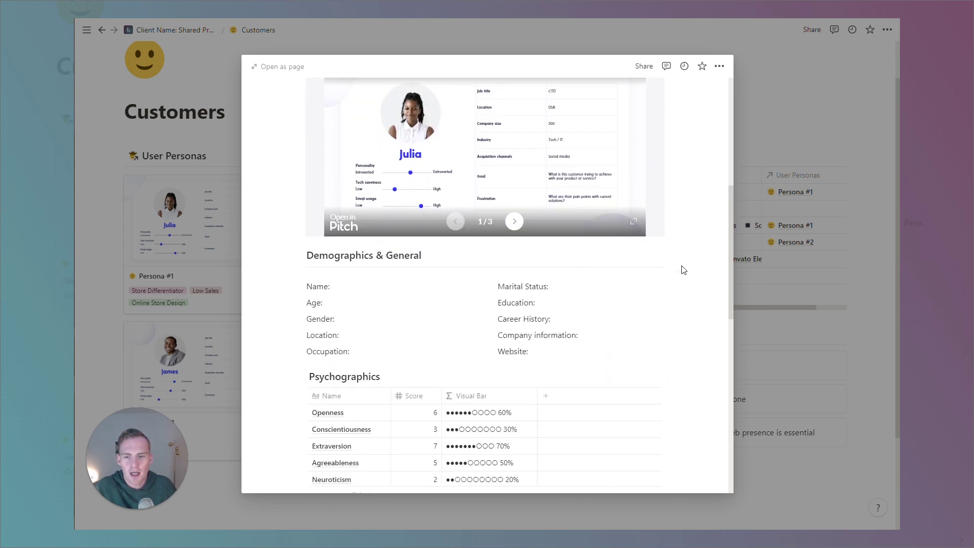
scroll(684, 270, up, 3)
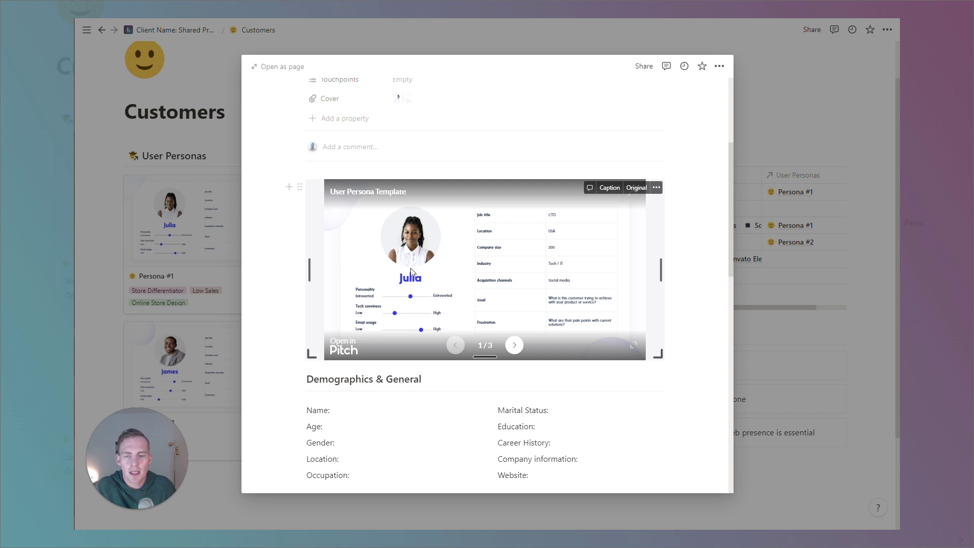
click(514, 345)
click(514, 345)
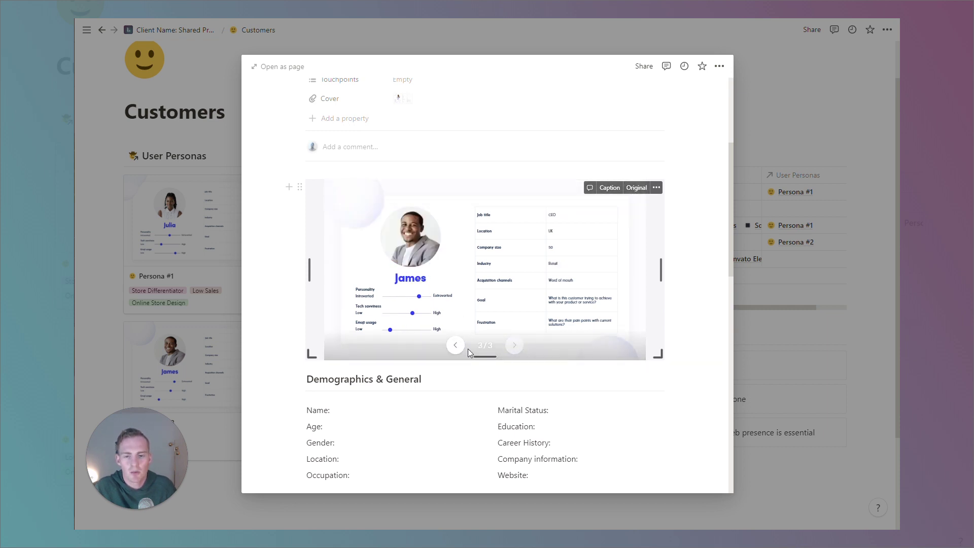
click(454, 345)
click(455, 345)
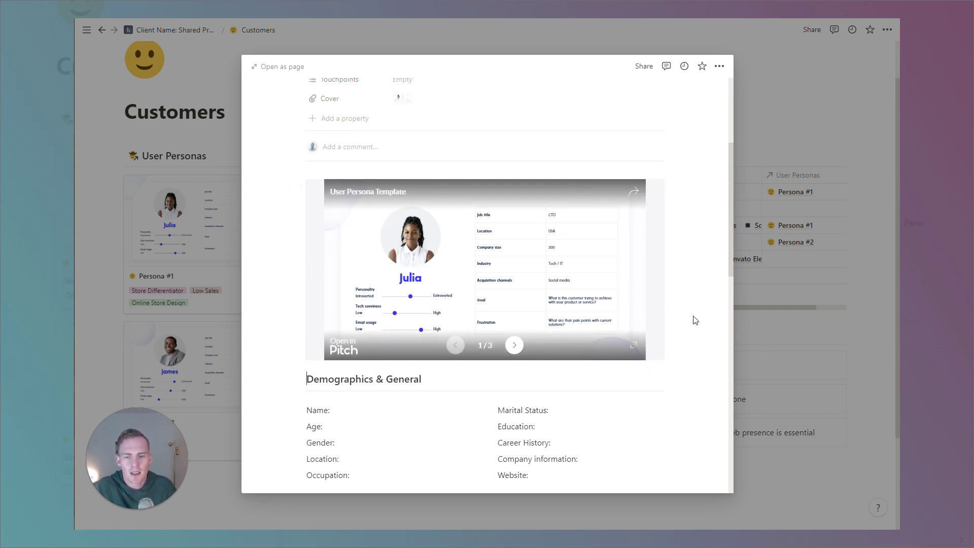
scroll(686, 279, up, 5)
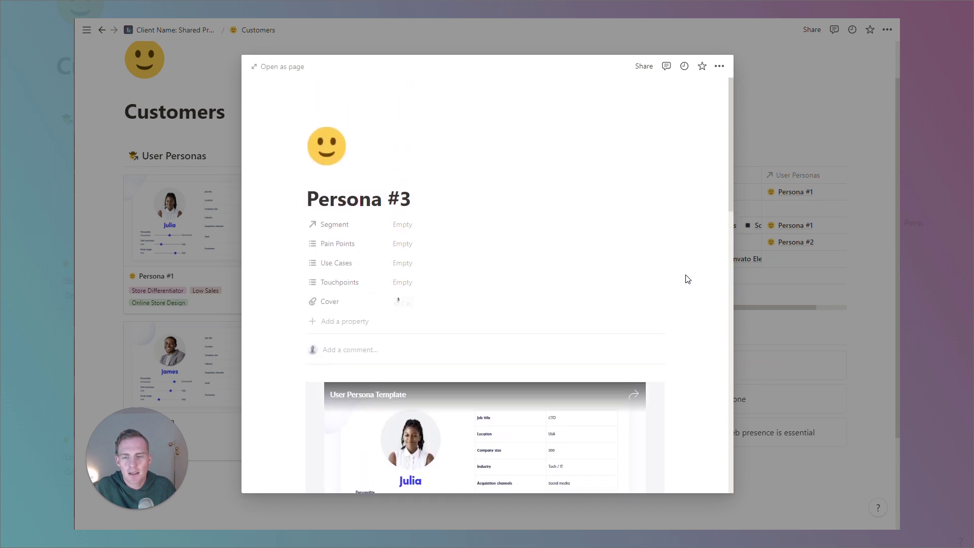
scroll(687, 279, down, 7)
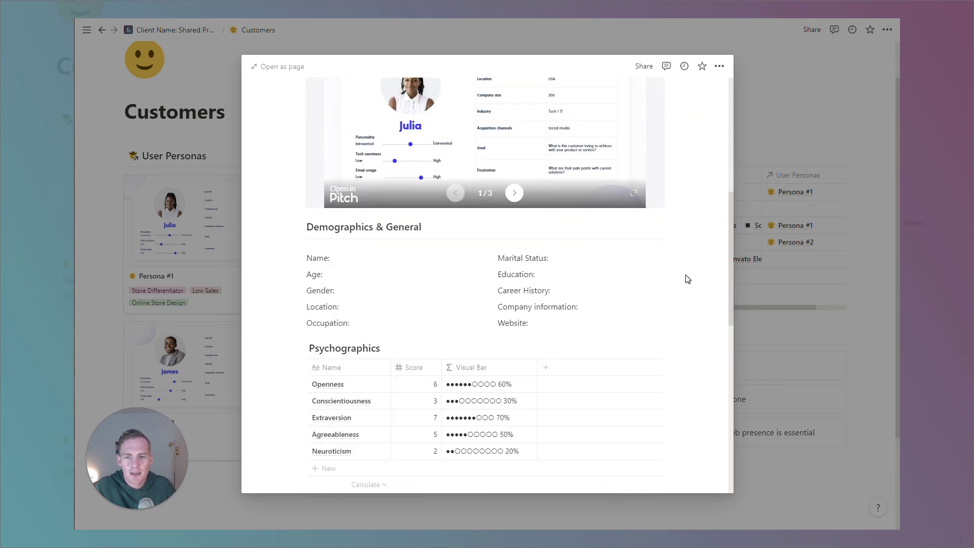
scroll(687, 279, down, 5)
scroll(687, 279, down, 4)
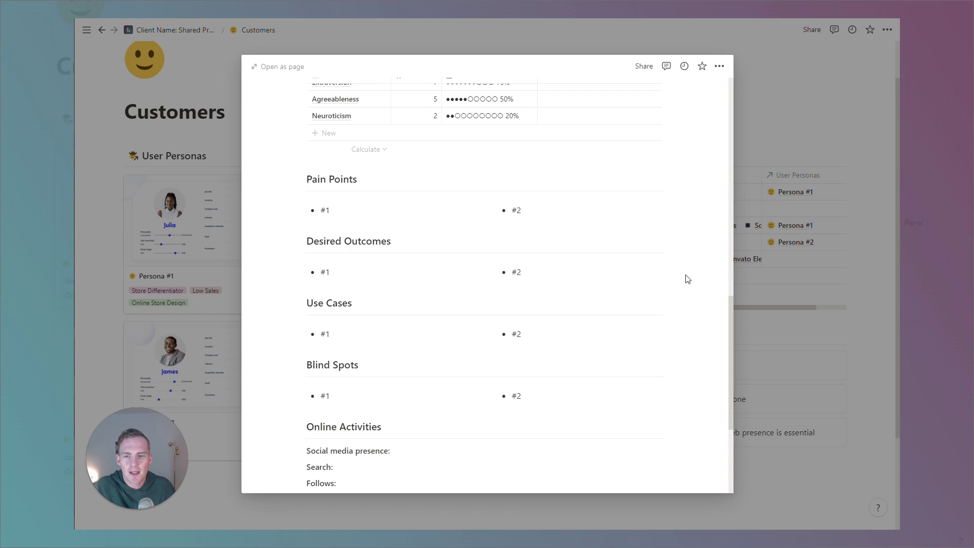
scroll(688, 278, up, 16)
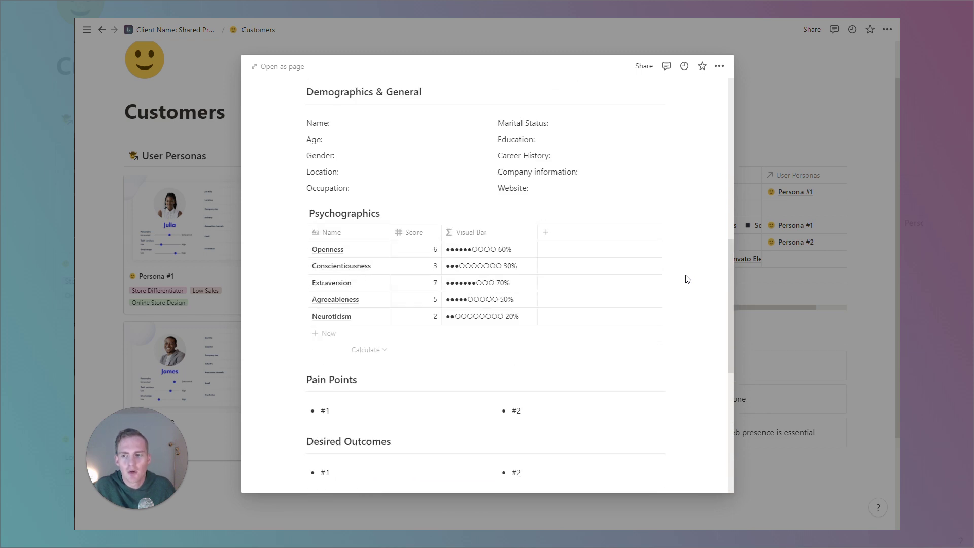
scroll(688, 279, up, 2)
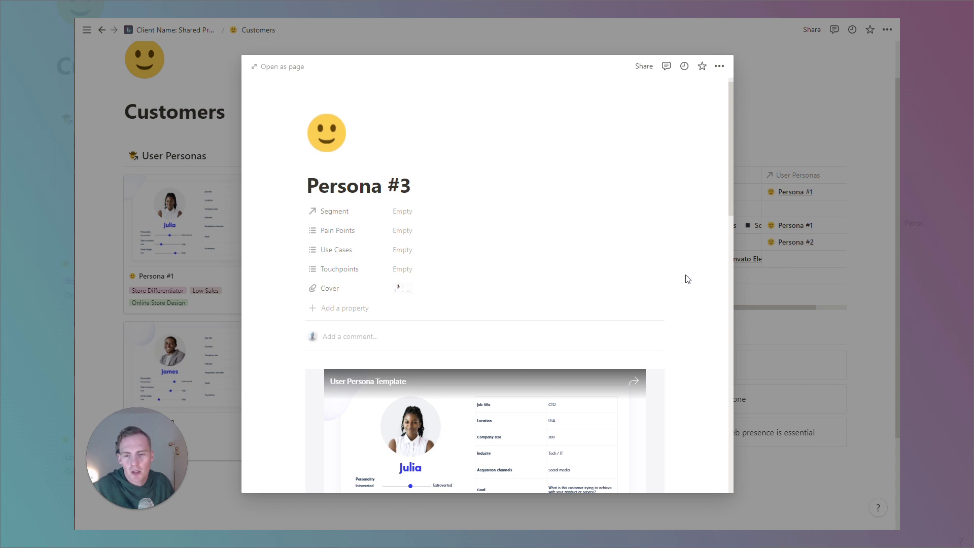
scroll(693, 319, down, 8)
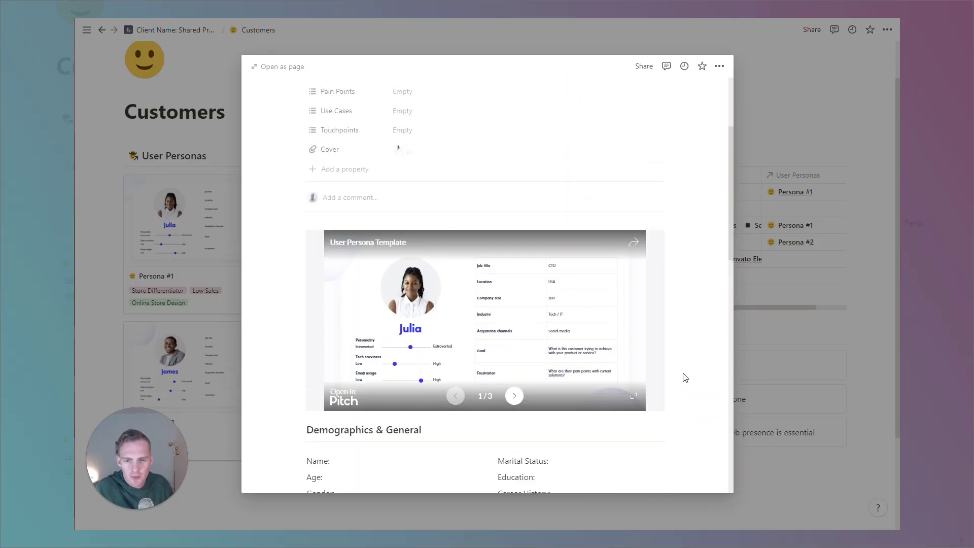
scroll(685, 377, up, 2)
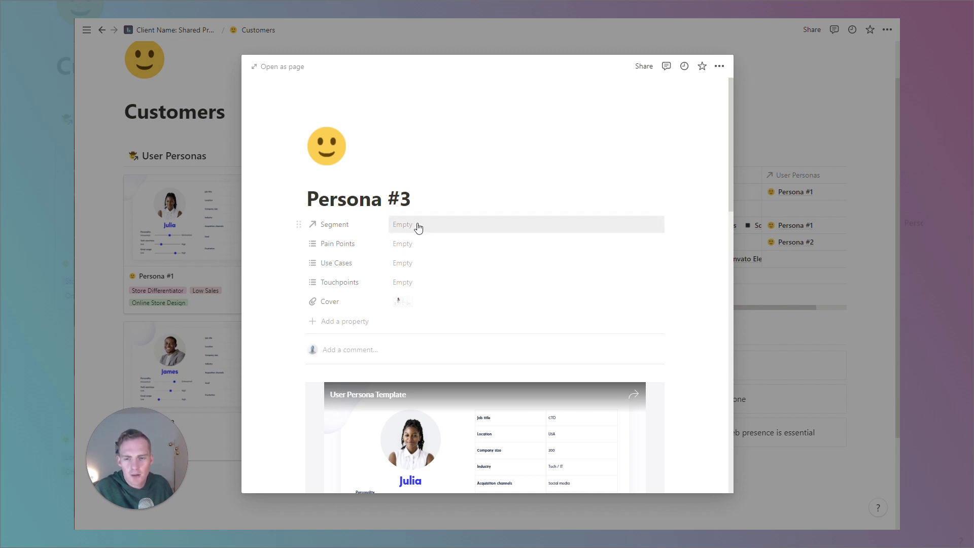
Link Persona #3's Segment property to eCommerce.
click(418, 228)
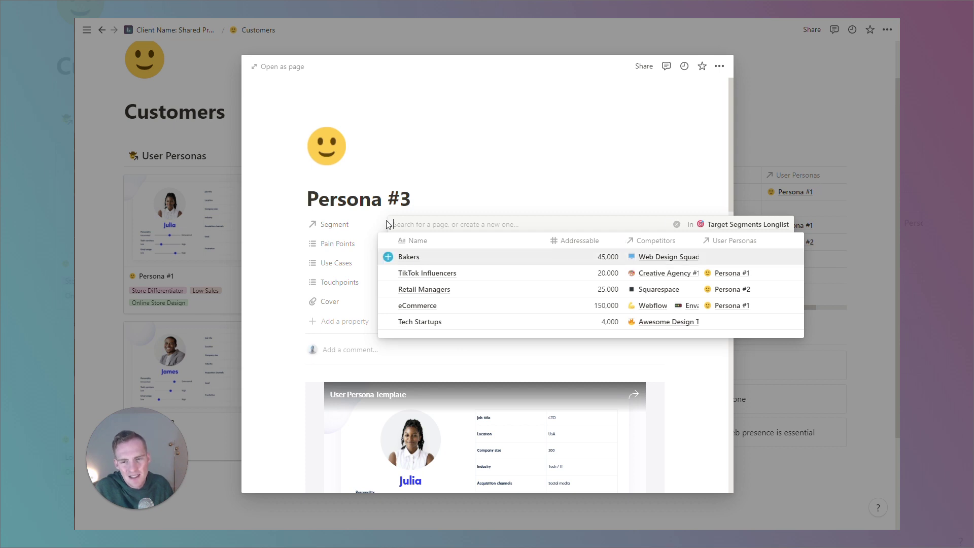
click(388, 305)
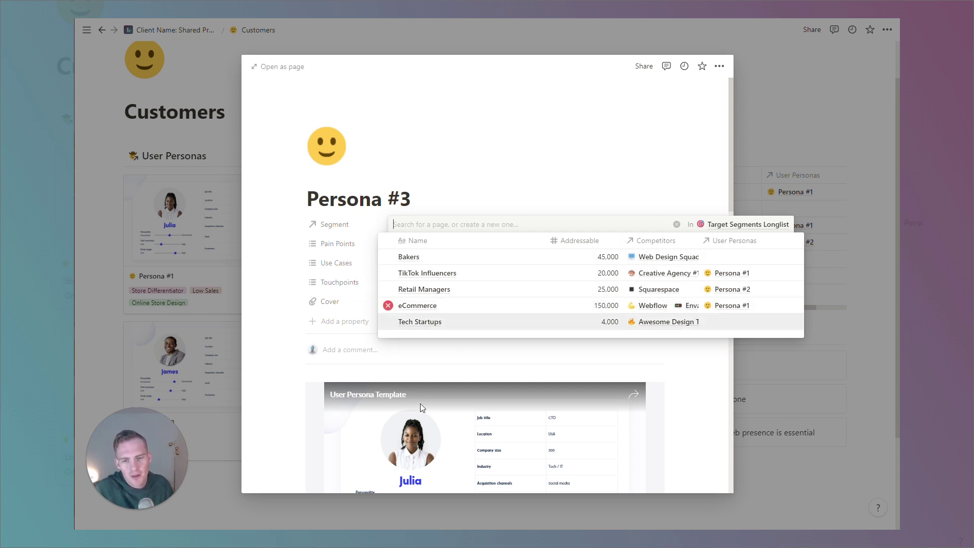
click(491, 215)
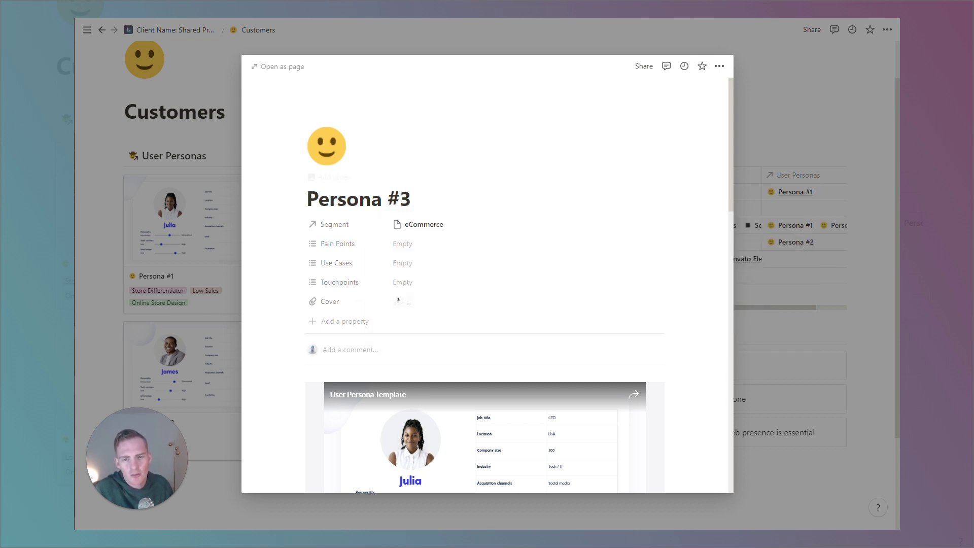
Set Persona #3's Pain Points tag to Low Sales.
click(409, 245)
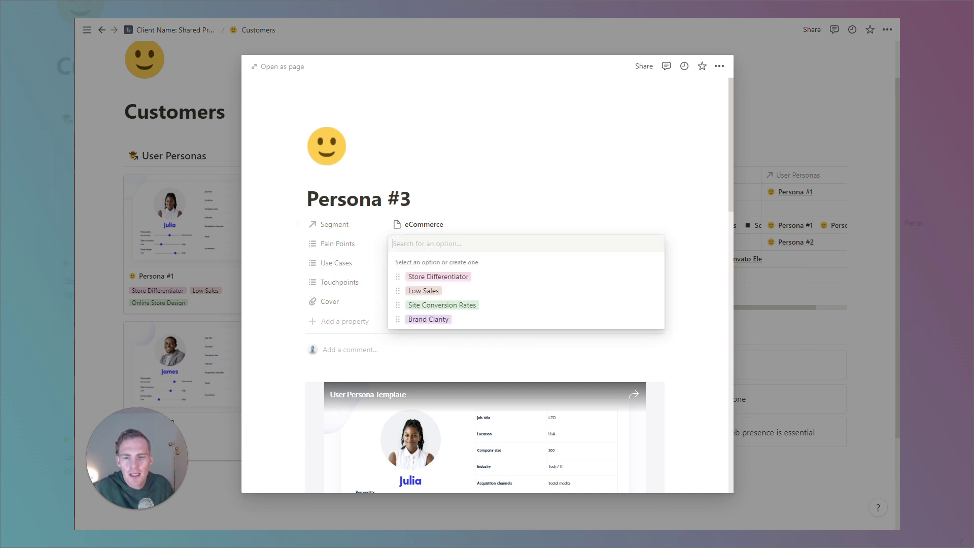
click(431, 290)
click(494, 183)
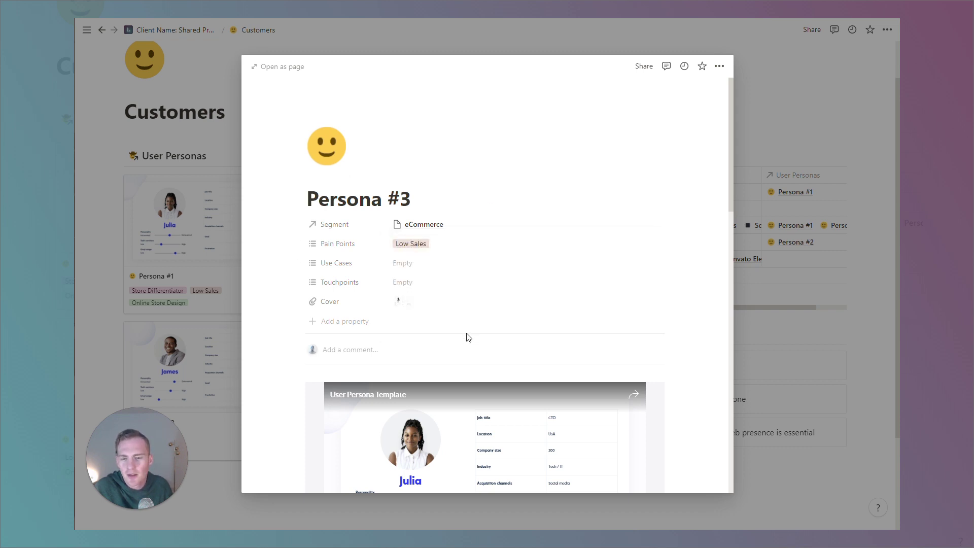
Tag Use Cases with Online Store Design and a newly created Web Design option.
click(406, 263)
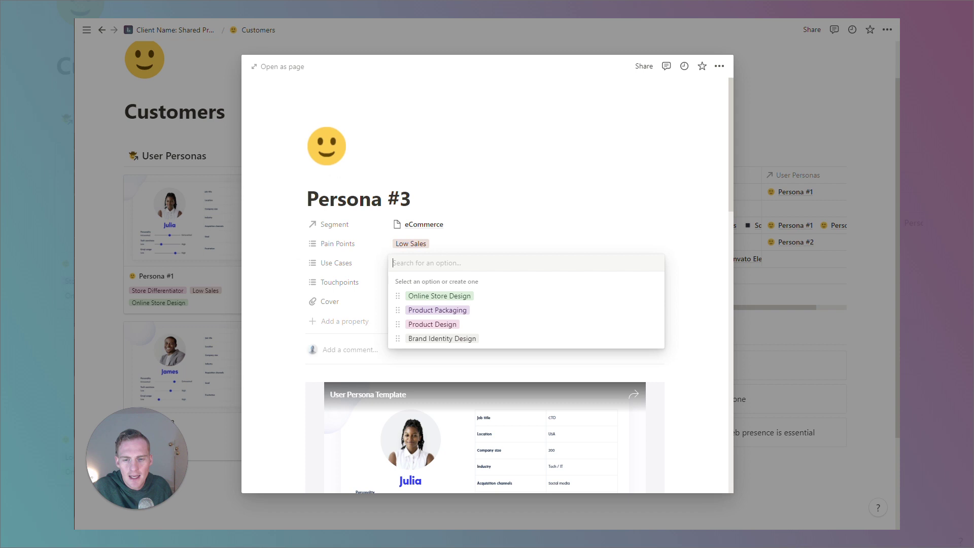
click(432, 296)
click(430, 190)
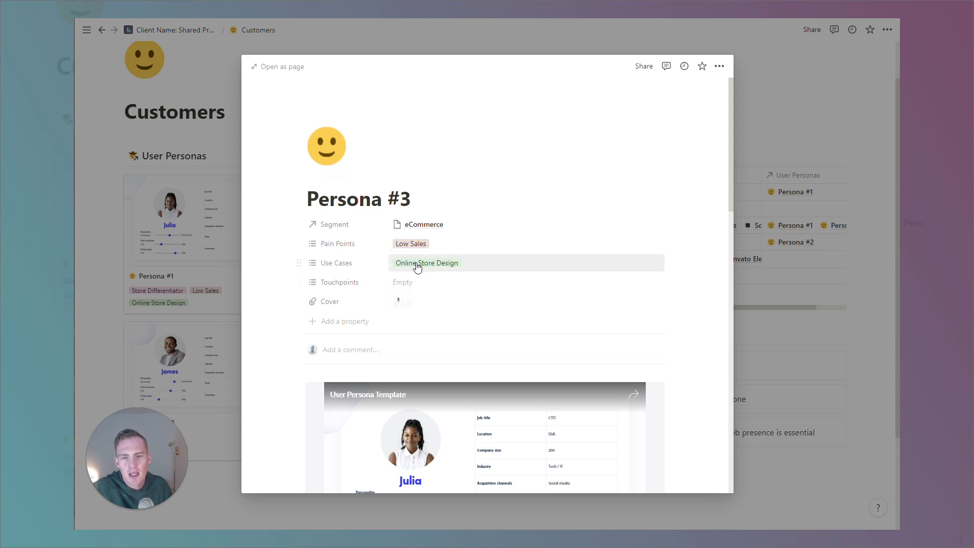
click(418, 266)
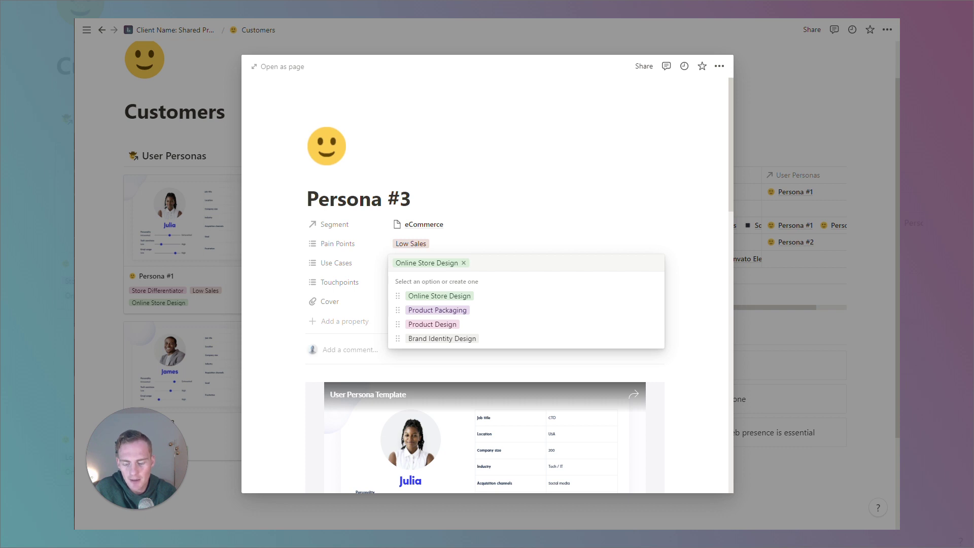
text(Webs)
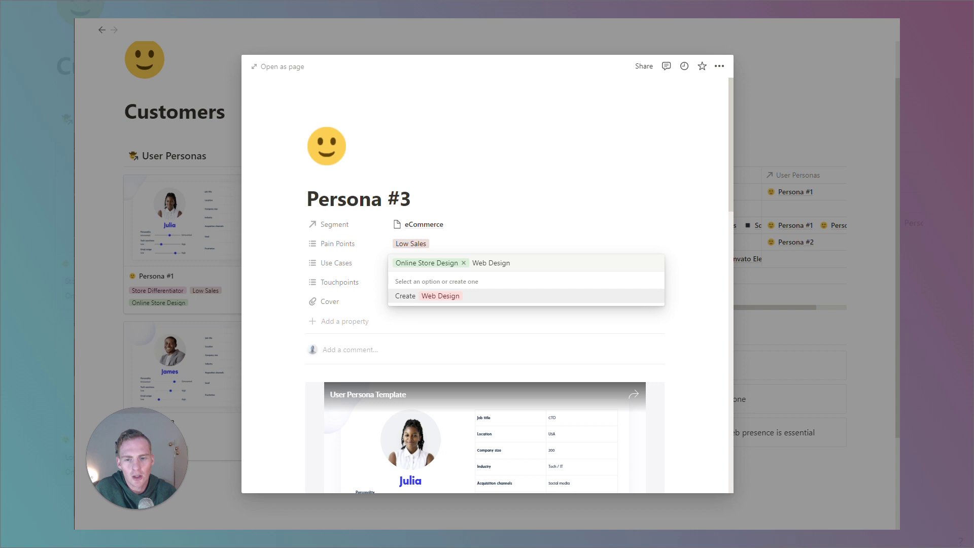
key(Return)
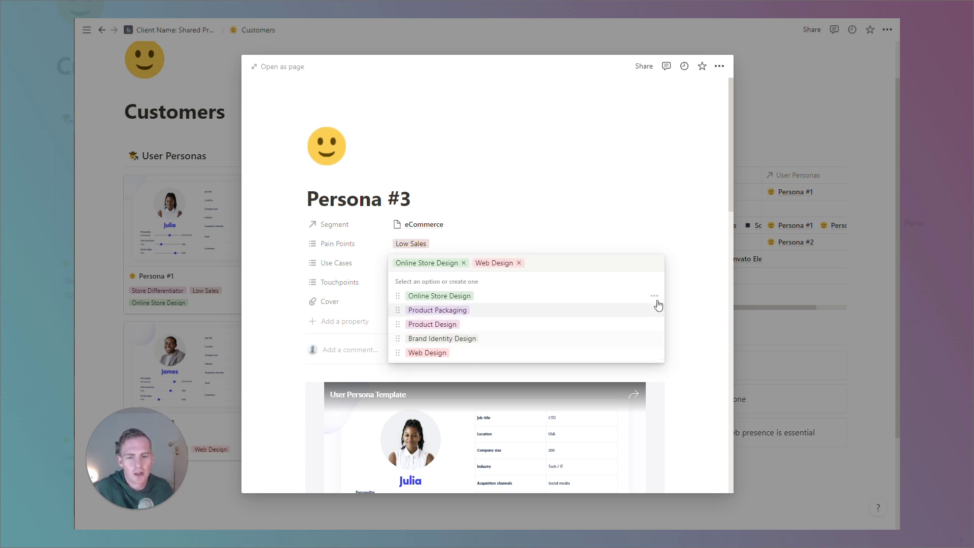
click(689, 283)
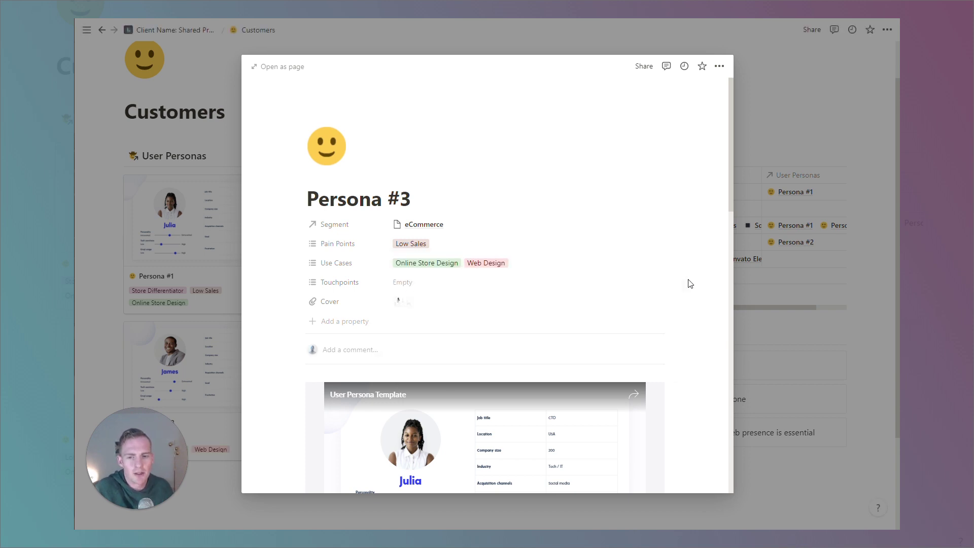
Tag Touchpoints with Instagram and YouTube, then close Persona #3 back to Customers.
click(407, 281)
click(424, 329)
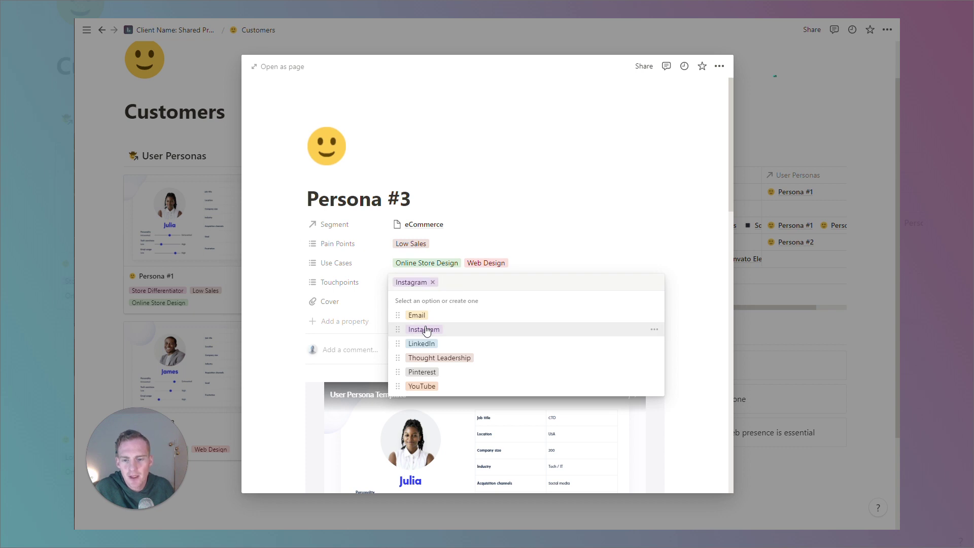
click(449, 385)
click(697, 285)
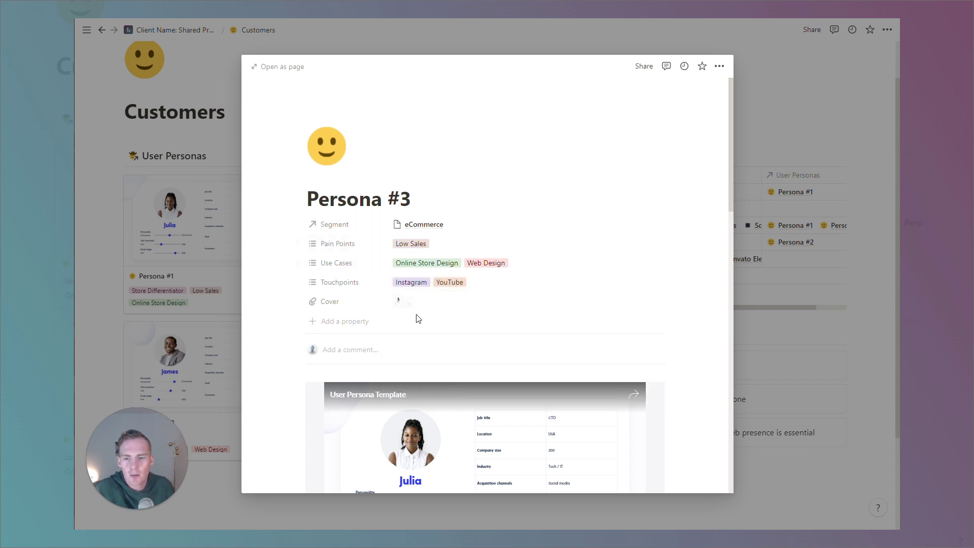
click(794, 139)
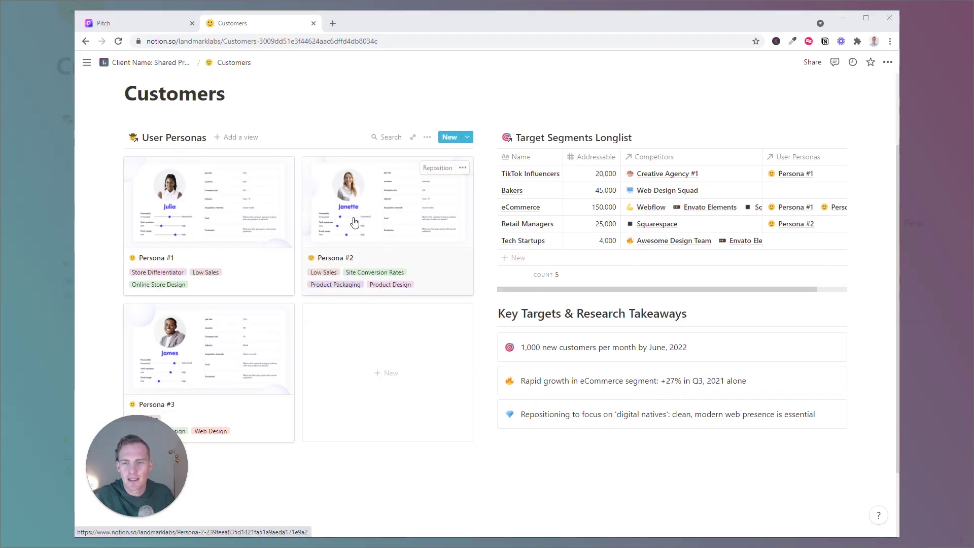
Open the Persona #1 card and scroll through its tags and embedded Pitch persona slide.
click(158, 197)
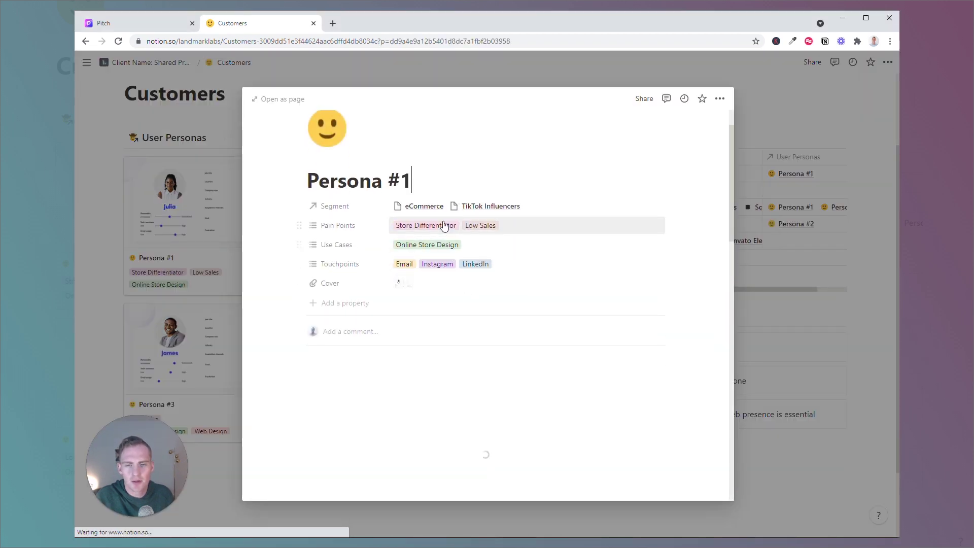
scroll(448, 212, down, 2)
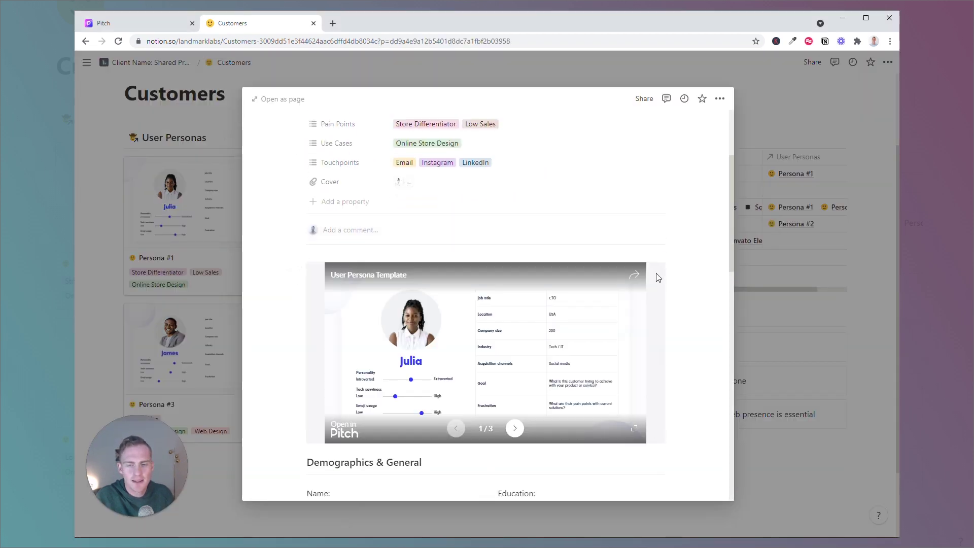
scroll(674, 261, down, 1)
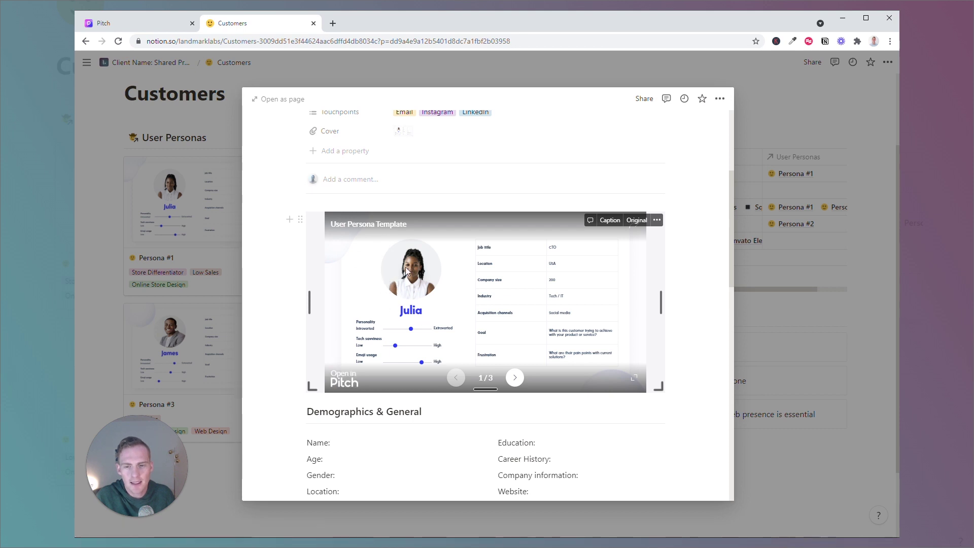
scroll(458, 320, up, 1)
scroll(458, 320, up, 4)
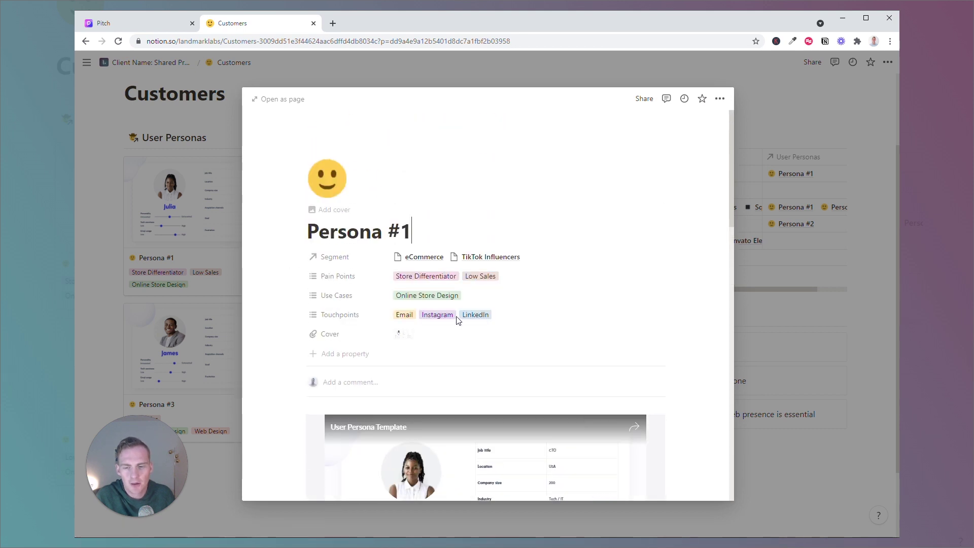
In Pitch, preview the Go-to-Market Strategy template from the template gallery.
click(146, 24)
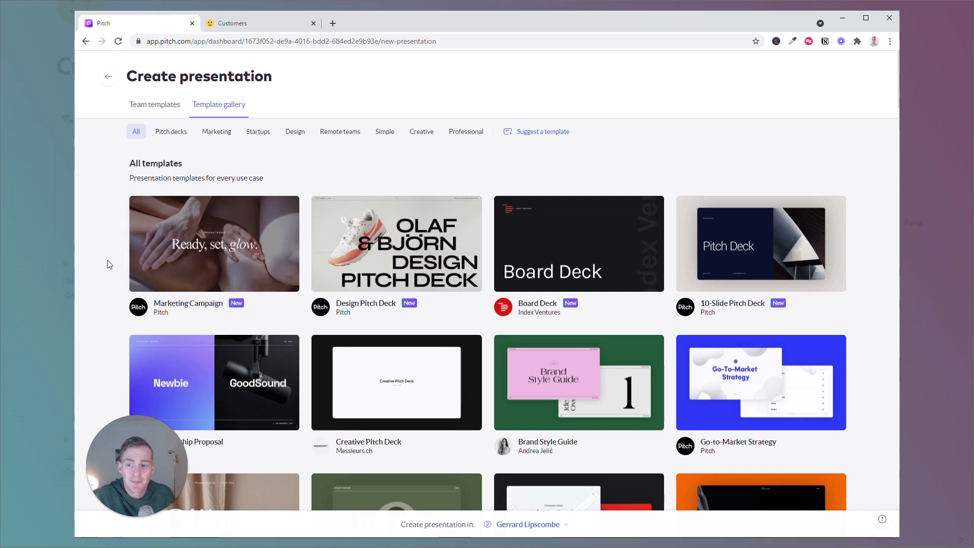
scroll(99, 270, down, 2)
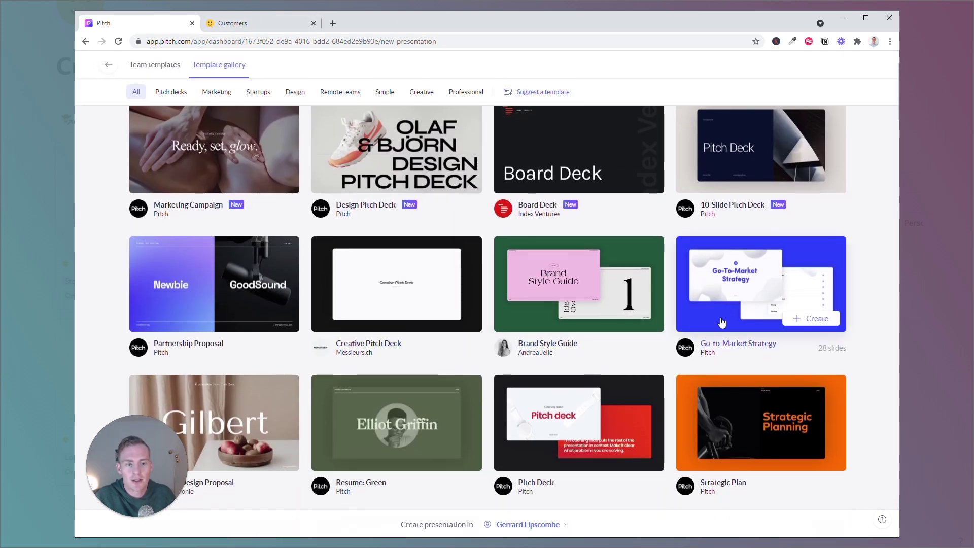
click(744, 296)
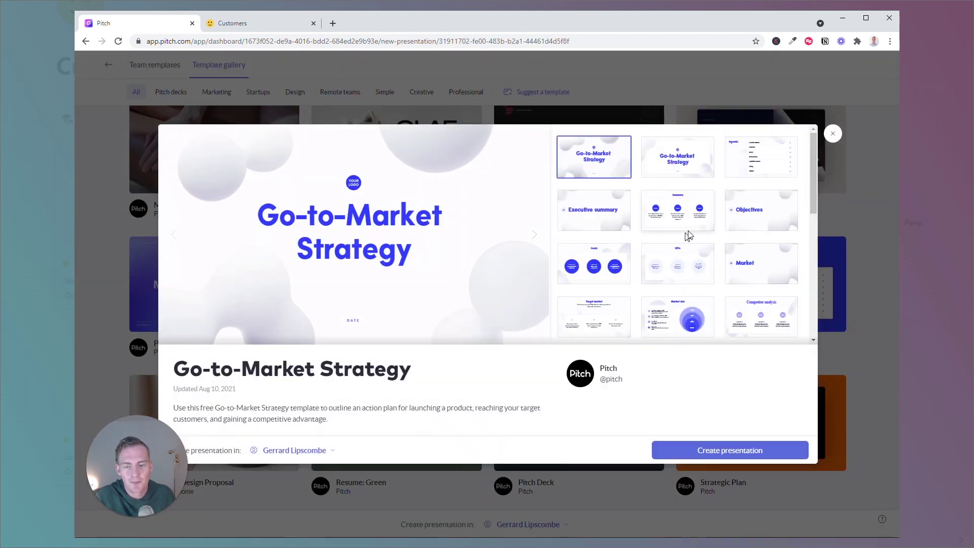
scroll(710, 228, down, 3)
Step through the Julia, Janette and James buyer persona slides, then close the preview.
click(761, 212)
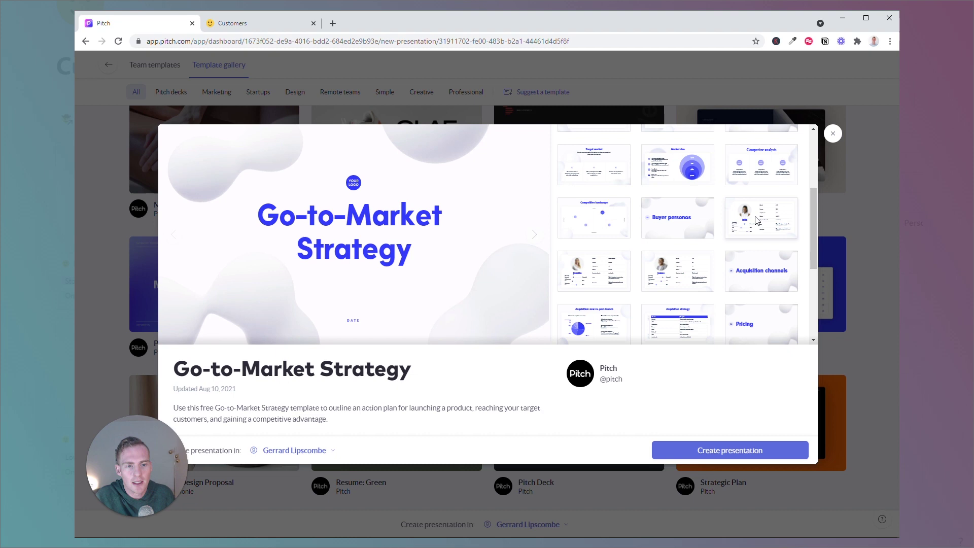
click(581, 274)
key(Right)
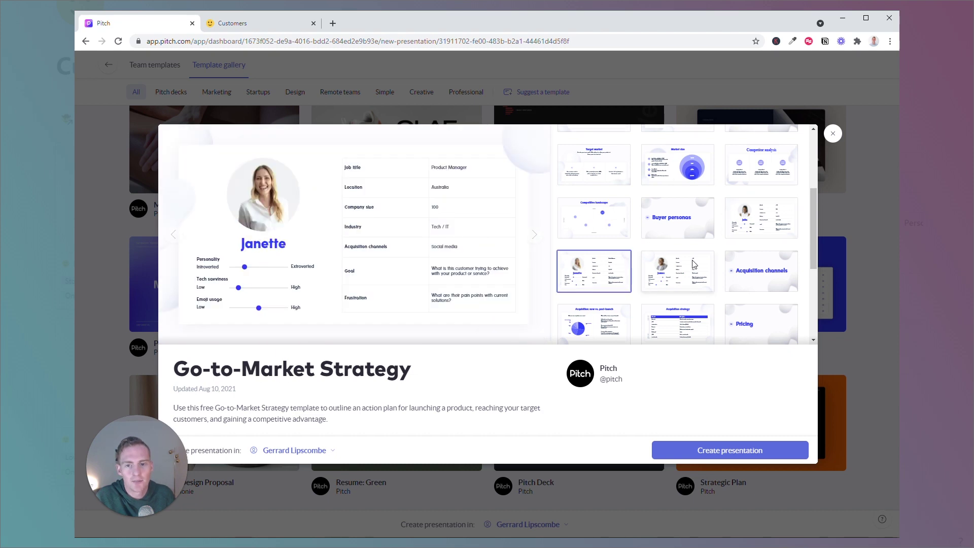
click(833, 133)
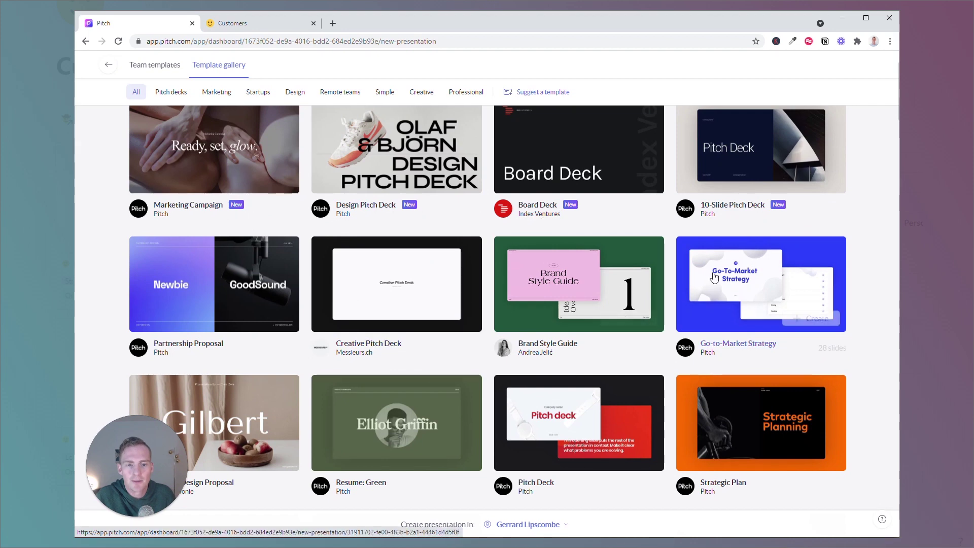
mouse_move(720, 304)
scroll(709, 316, up, 2)
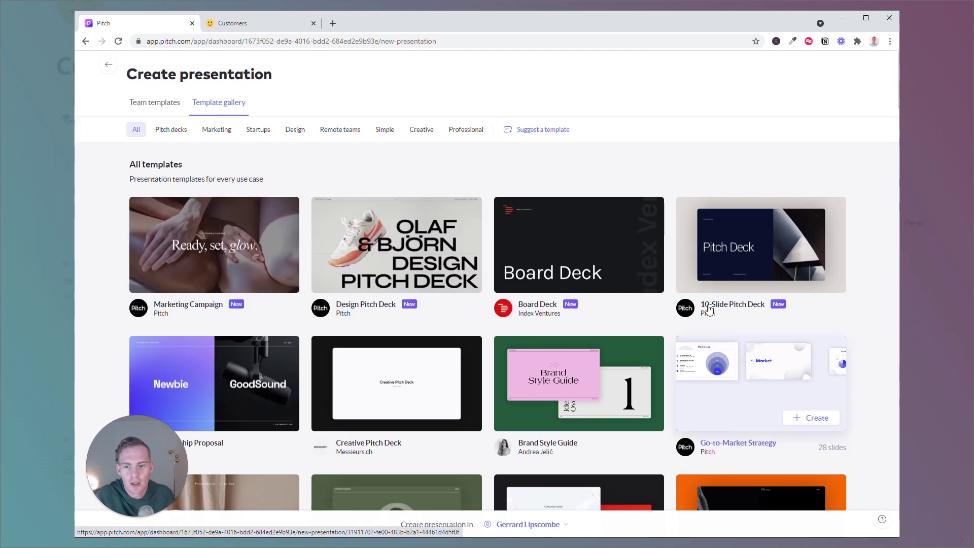
Back in Notion, scroll Persona #1 down to its embedded Julia slide and Demographics fields.
click(258, 26)
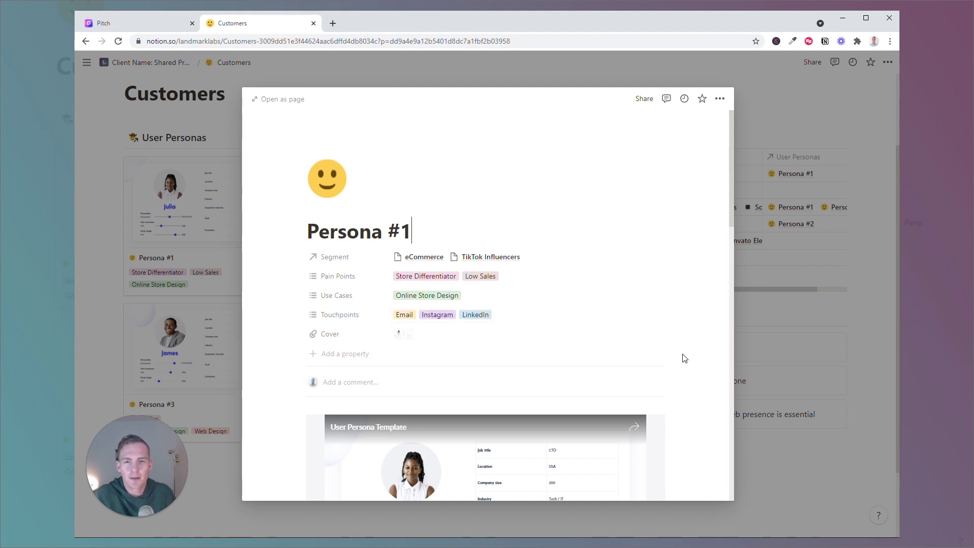
scroll(687, 352, down, 3)
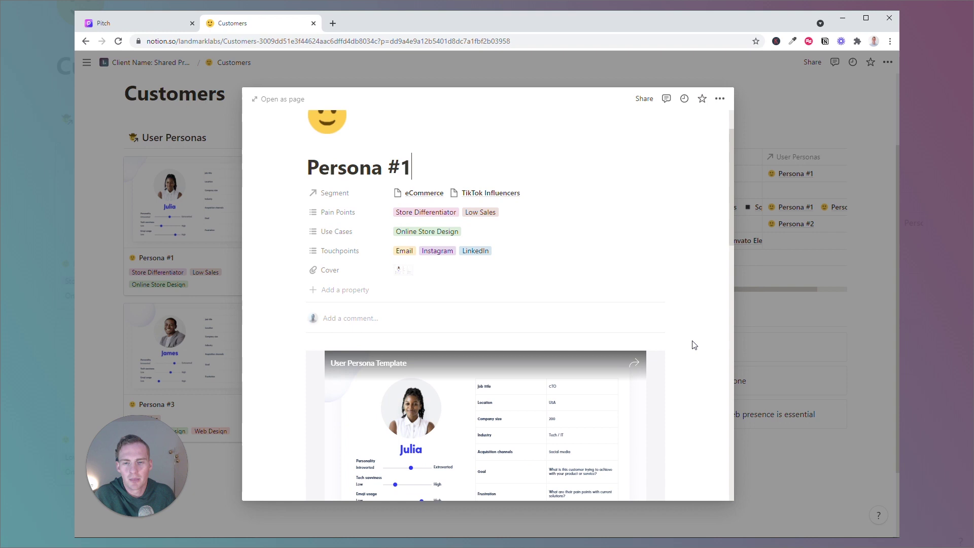
scroll(691, 299, down, 1)
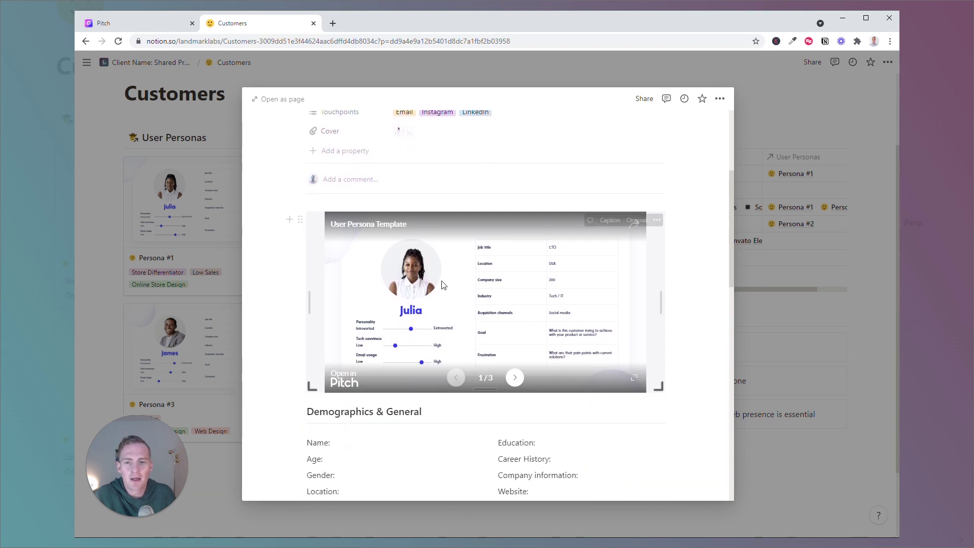
Create a new Pitch presentation from Go-to-Market Strategy holding the Julia buyer persona slide.
click(156, 19)
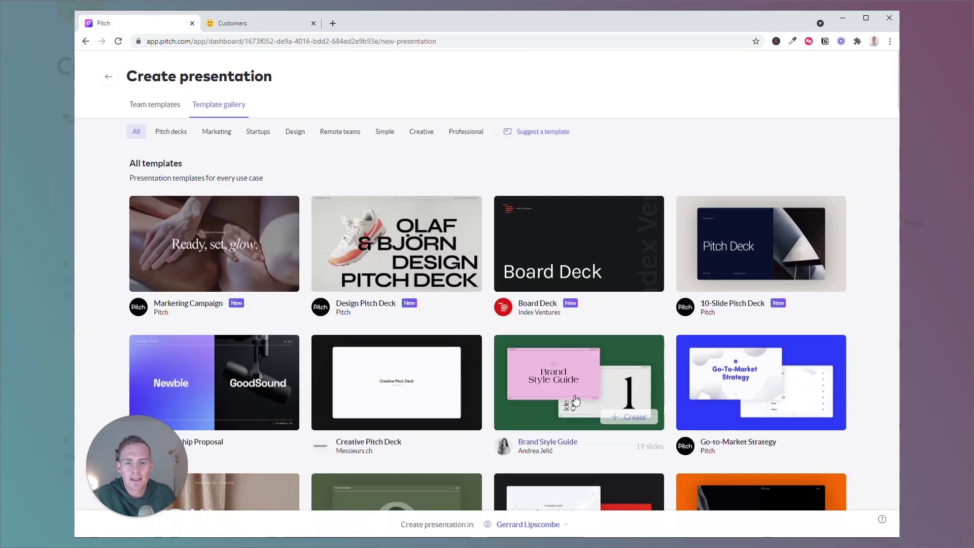
click(749, 394)
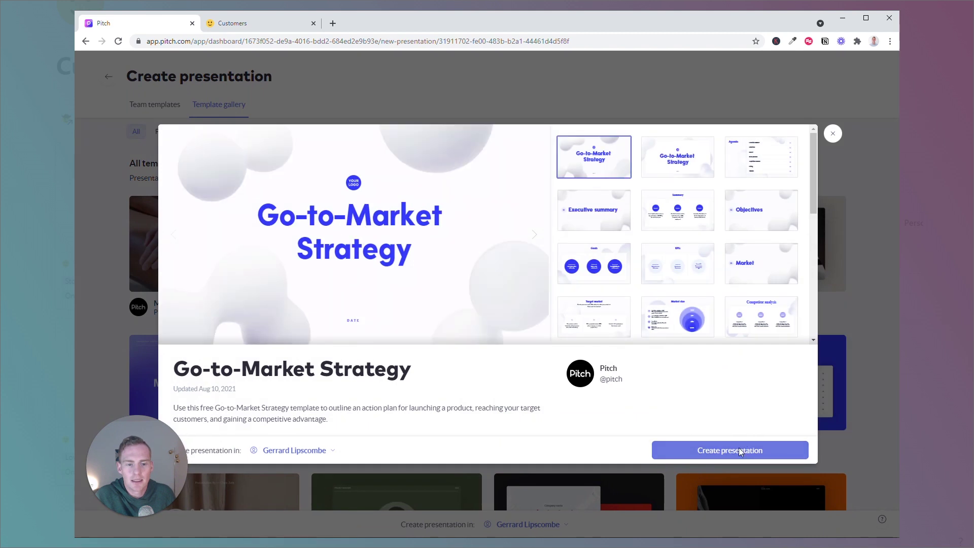
click(739, 448)
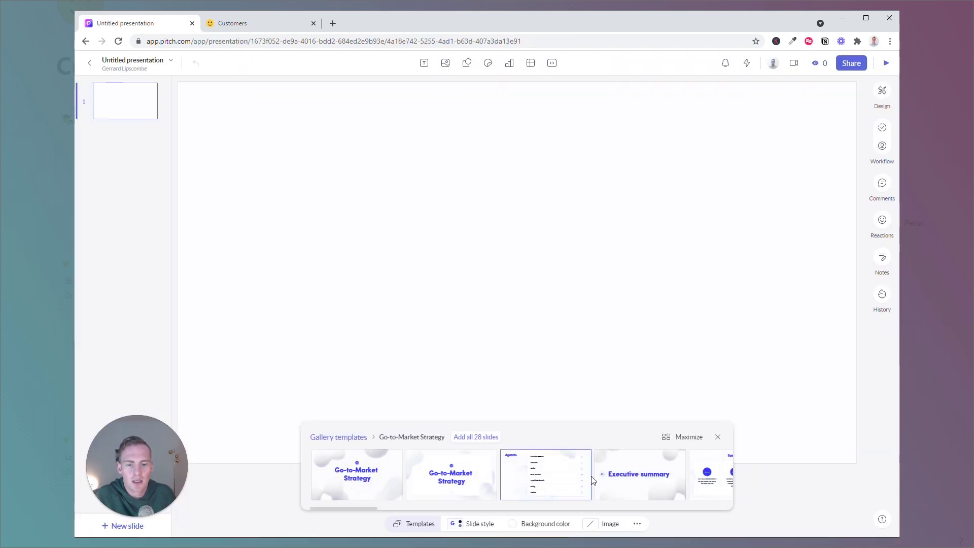
scroll(597, 476, right, 5)
scroll(597, 476, right, 5)
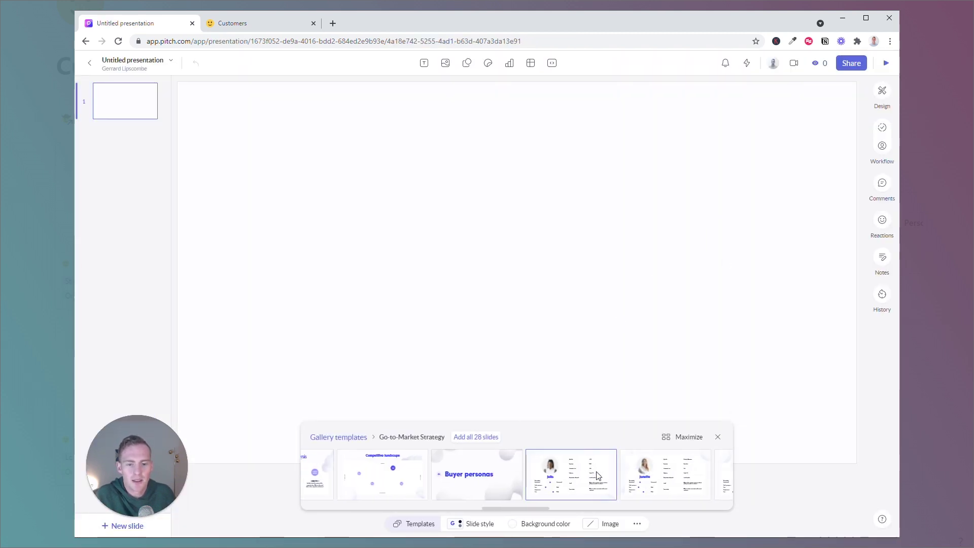
click(597, 476)
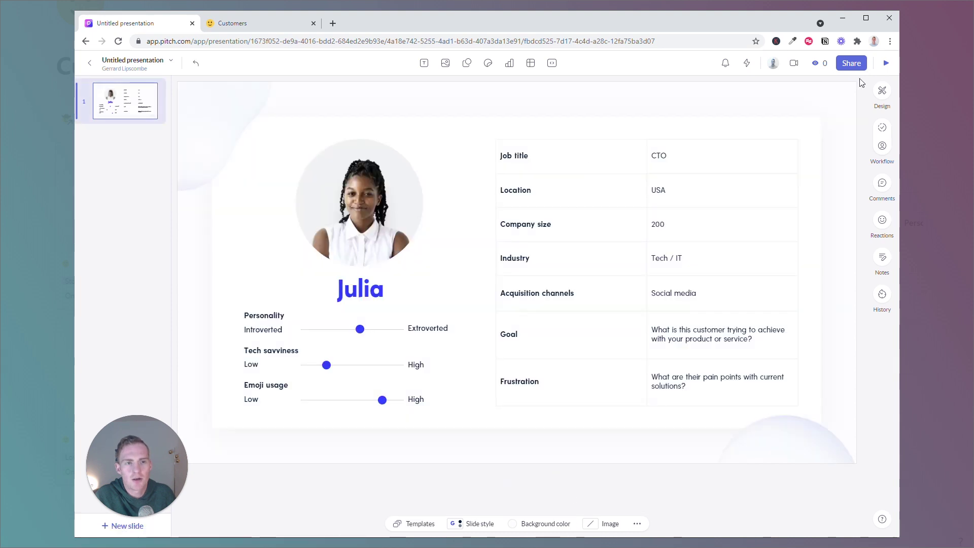
Bring up the presentation's Share > Embed options, then return to the Notion persona page.
click(851, 62)
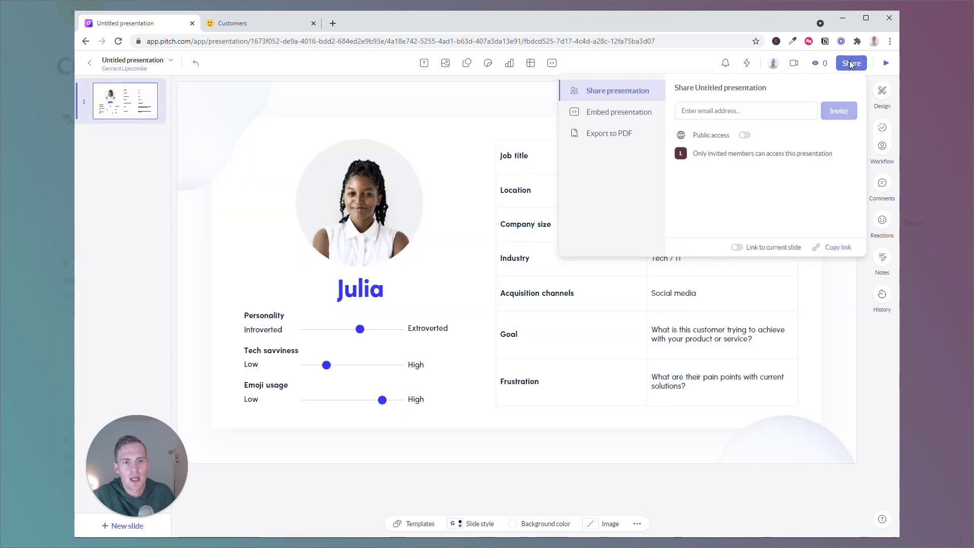
click(612, 112)
click(232, 23)
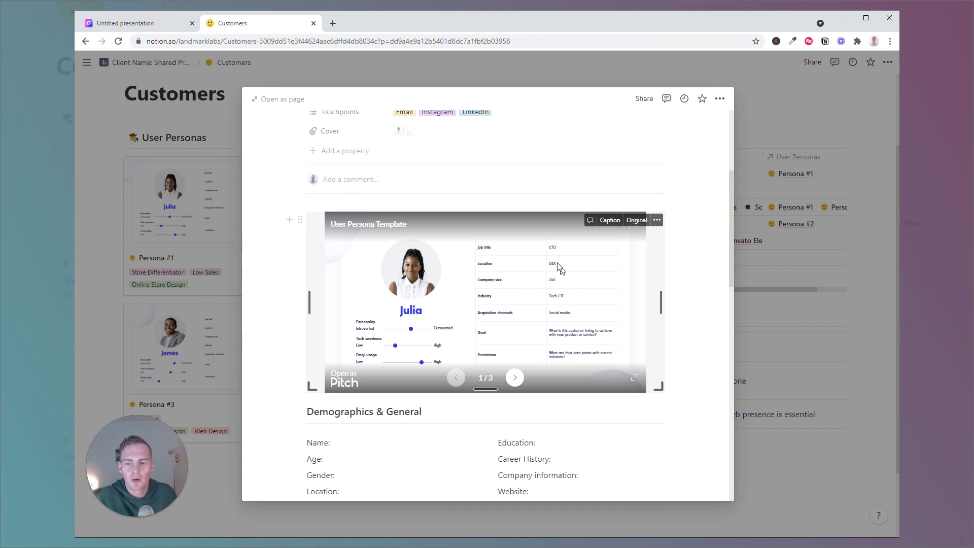
Close the Persona #1 peek and open Persona #2 to look it over.
scroll(405, 337, up, 3)
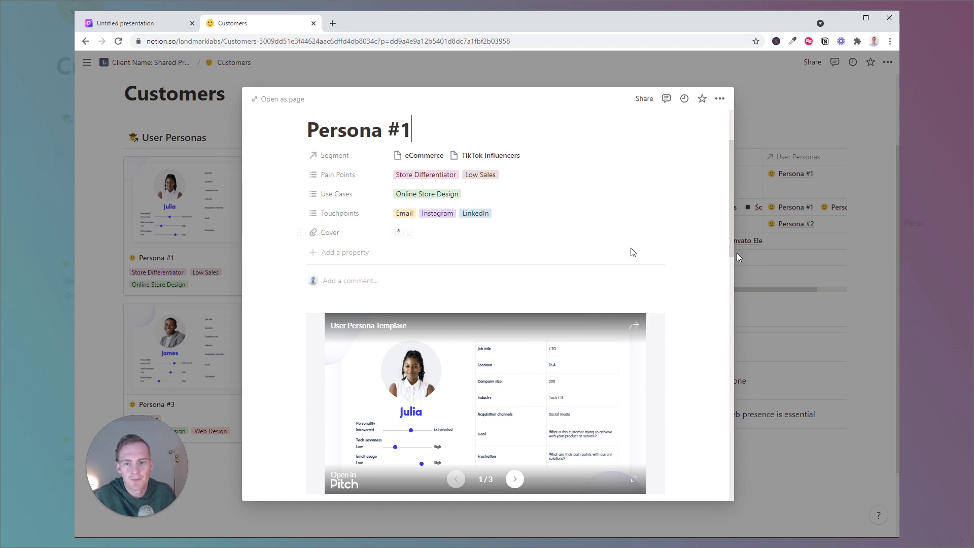
click(762, 103)
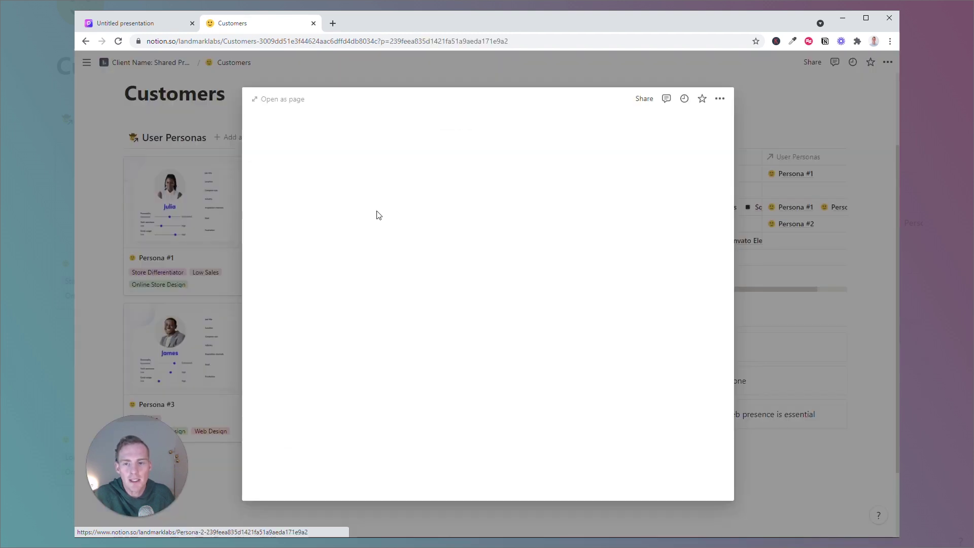
click(360, 230)
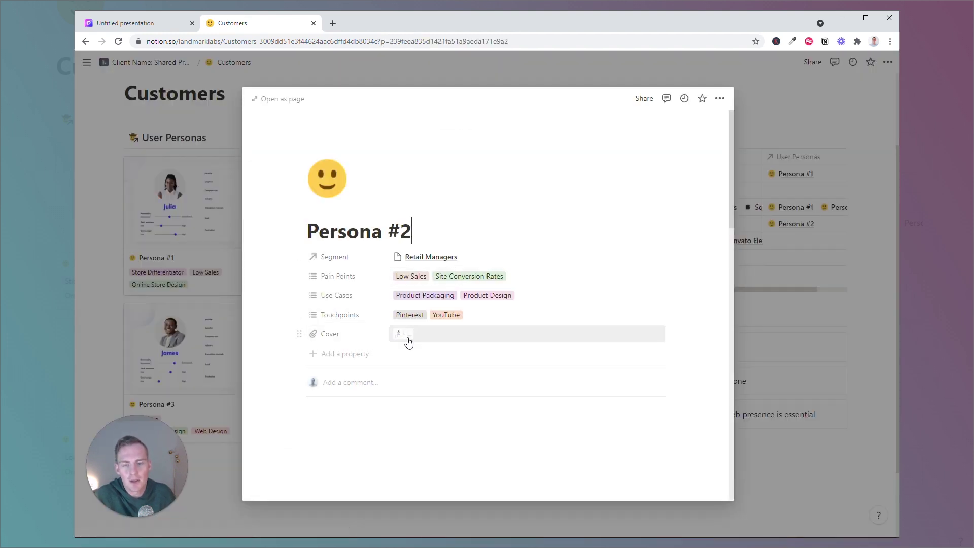
scroll(421, 304, down, 3)
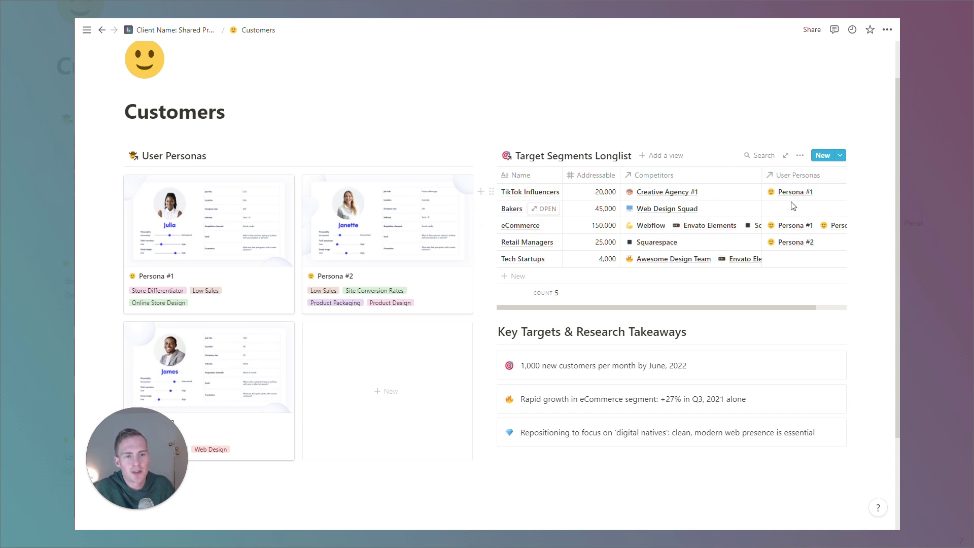
scroll(804, 226, right, 2)
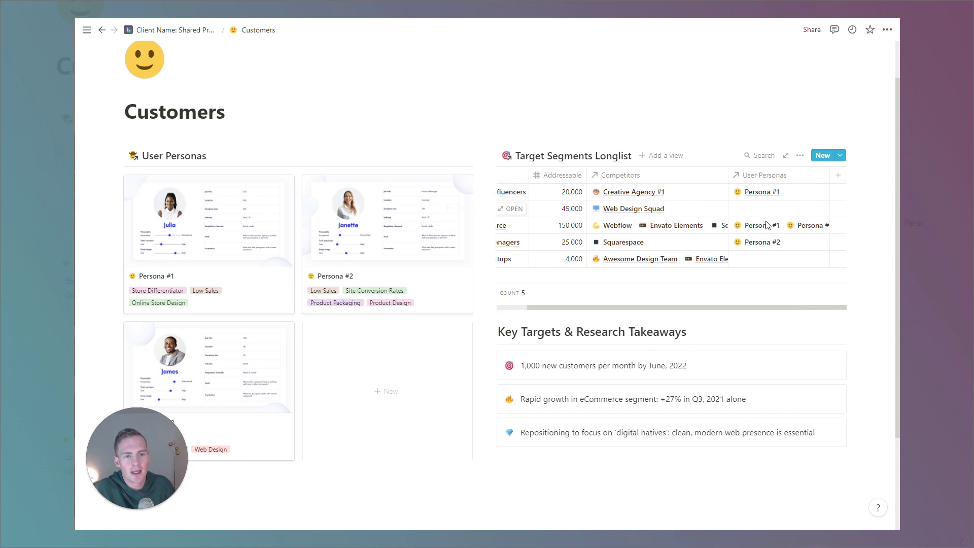
click(246, 365)
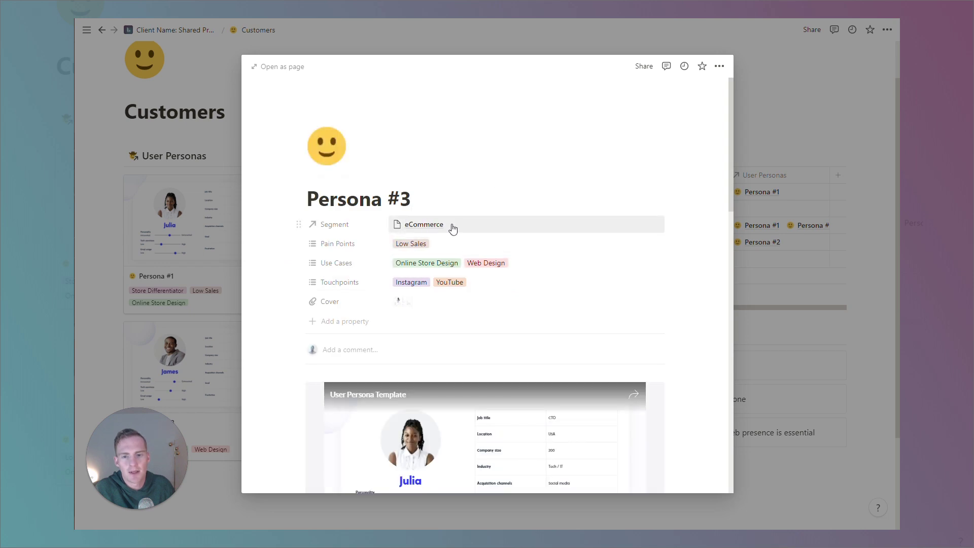
click(499, 230)
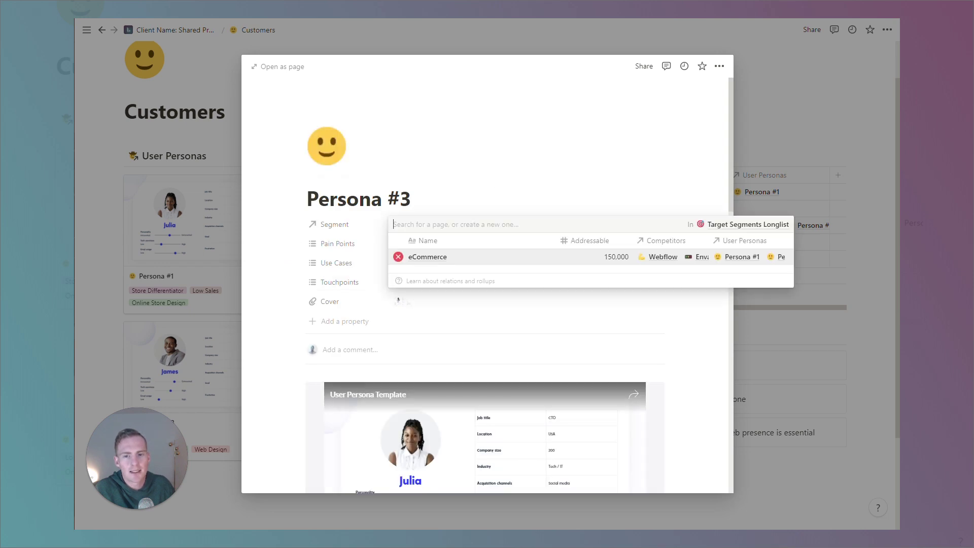
click(807, 140)
click(778, 138)
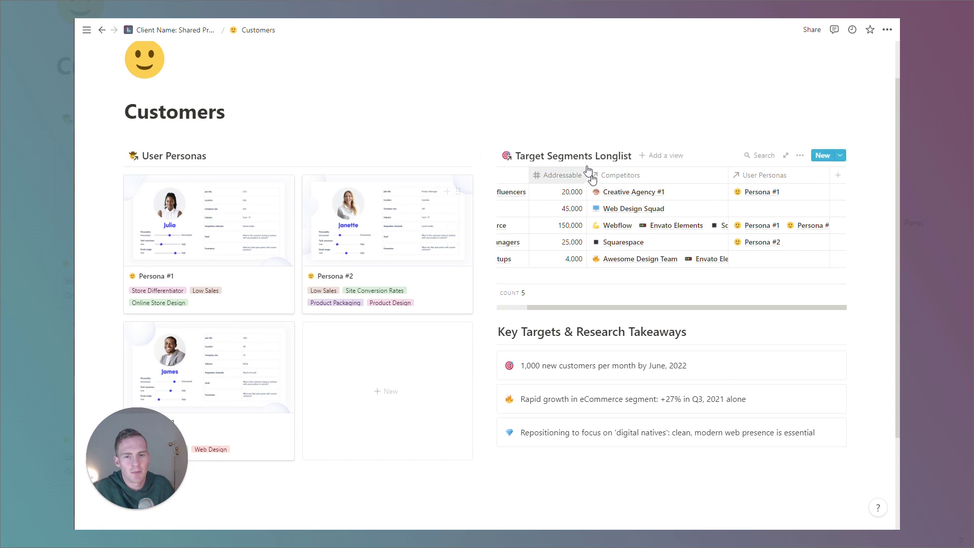
scroll(624, 246, left, 2)
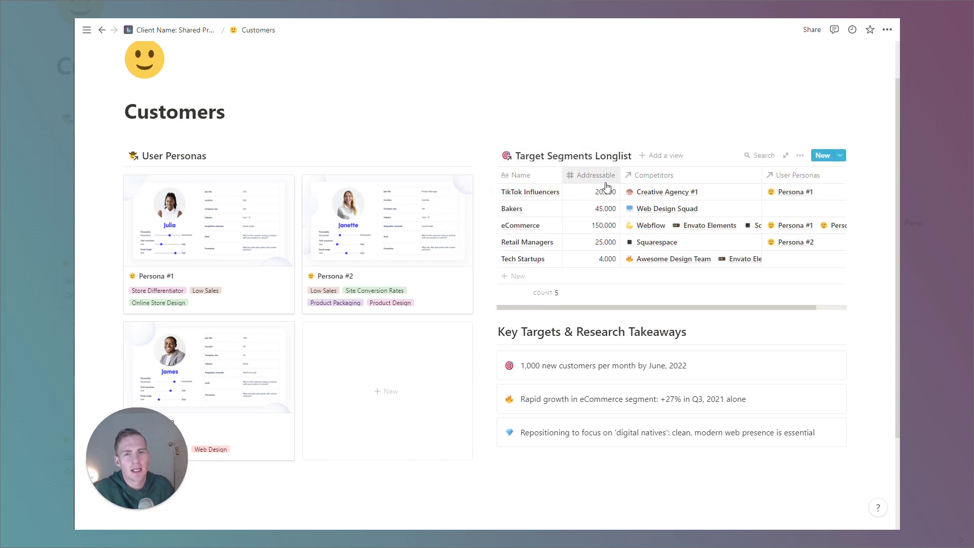